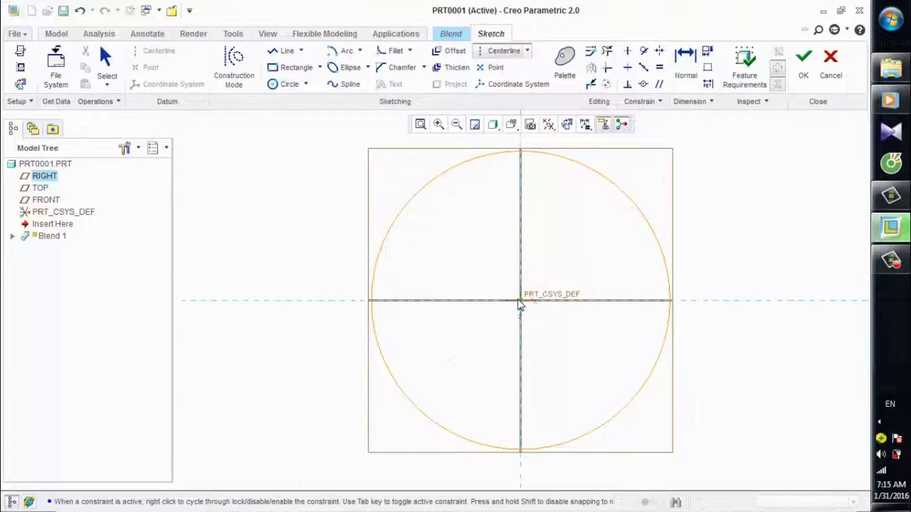
Step: Draw two diagonal centerlines through the circle's center, one rising and one falling to the right
{"action": "left_click", "coordinate": [521, 301]}
{"action": "left_click", "coordinate": [610, 218]}
{"action": "left_click", "coordinate": [522, 304]}
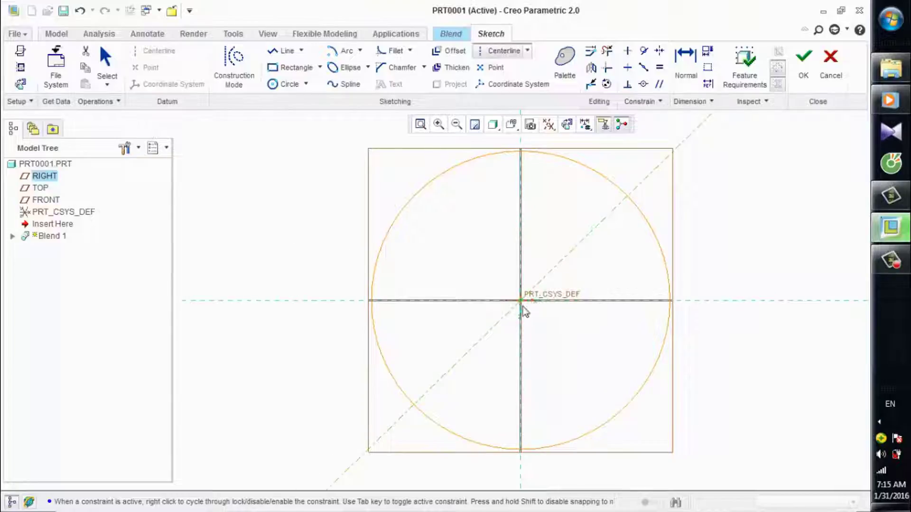
{"action": "left_click", "coordinate": [615, 361]}
{"action": "middle_click", "coordinate": [689, 278]}
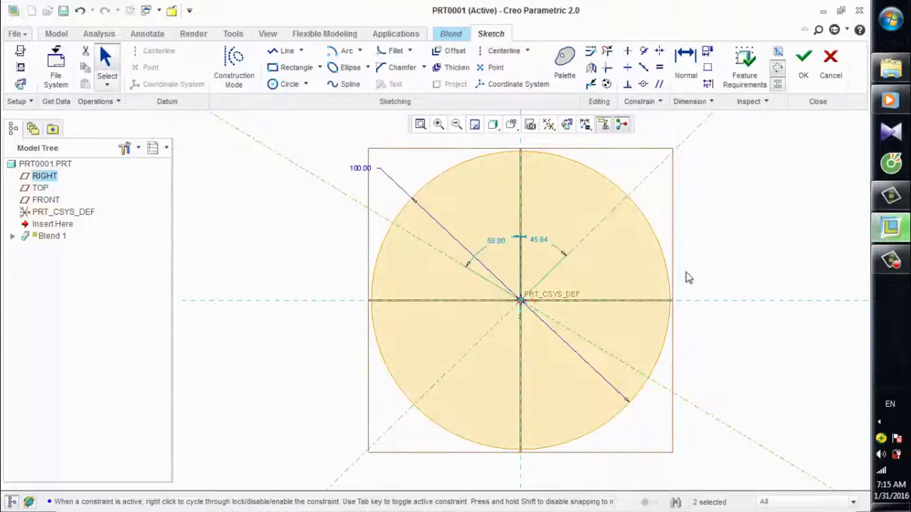
Step: Set the angle between each diagonal centerline and the vertical axis to 45 degrees
{"action": "double_click", "coordinate": [540, 241]}
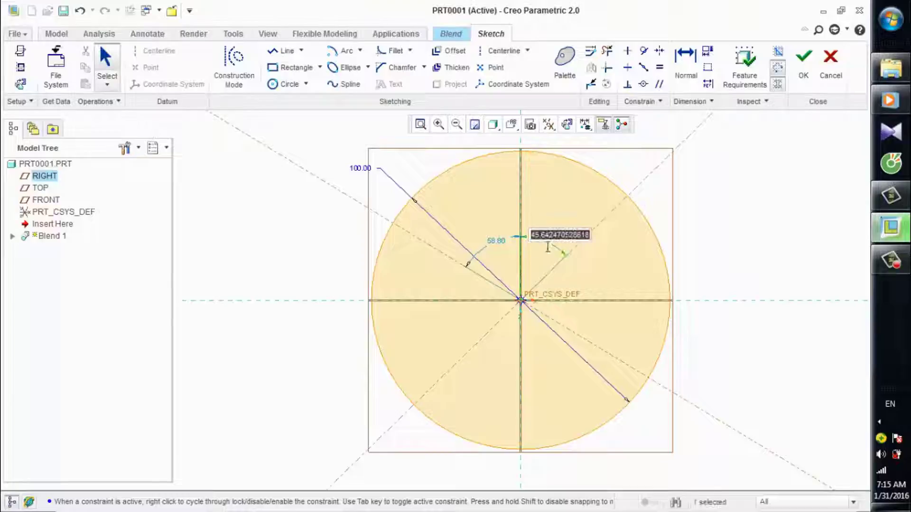
{"action": "type", "text": "45"}
{"action": "key", "text": "Return"}
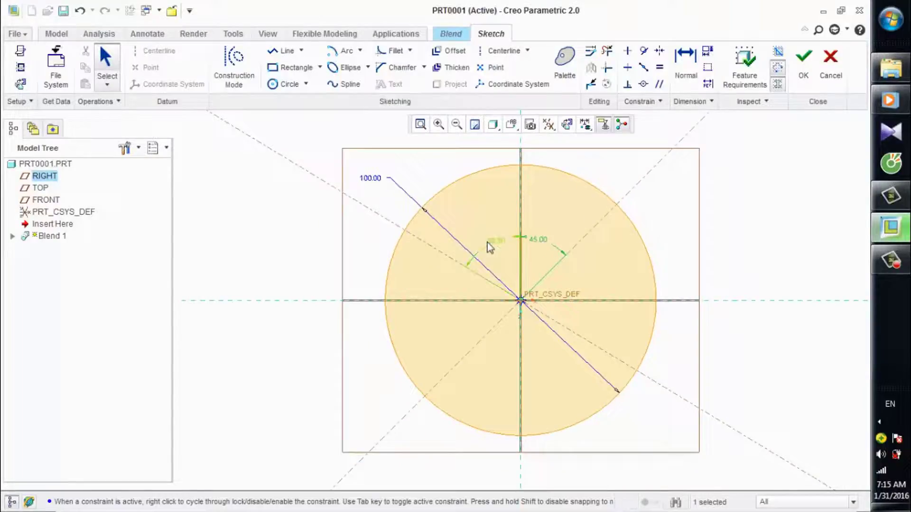
{"action": "double_click", "coordinate": [489, 242]}
{"action": "type", "text": "45"}
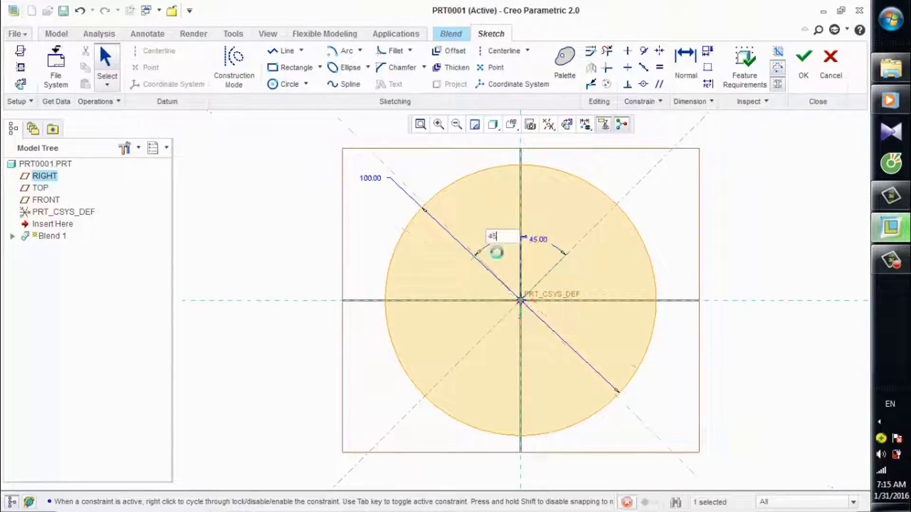
{"action": "key", "text": "Return"}
Step: Turn off the display of datum planes in the graphics area
{"action": "scroll", "coordinate": [671, 249], "scroll_direction": "up", "scroll_amount": 2}
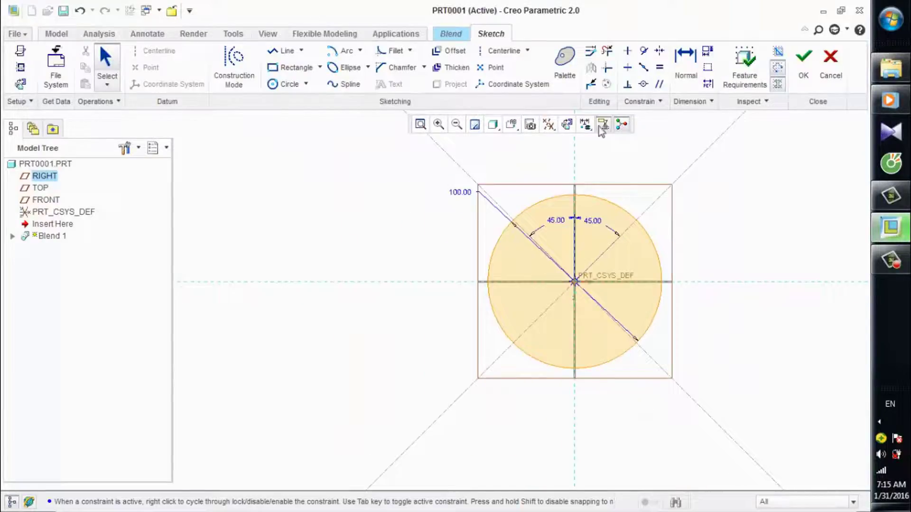
{"action": "left_click", "coordinate": [549, 125]}
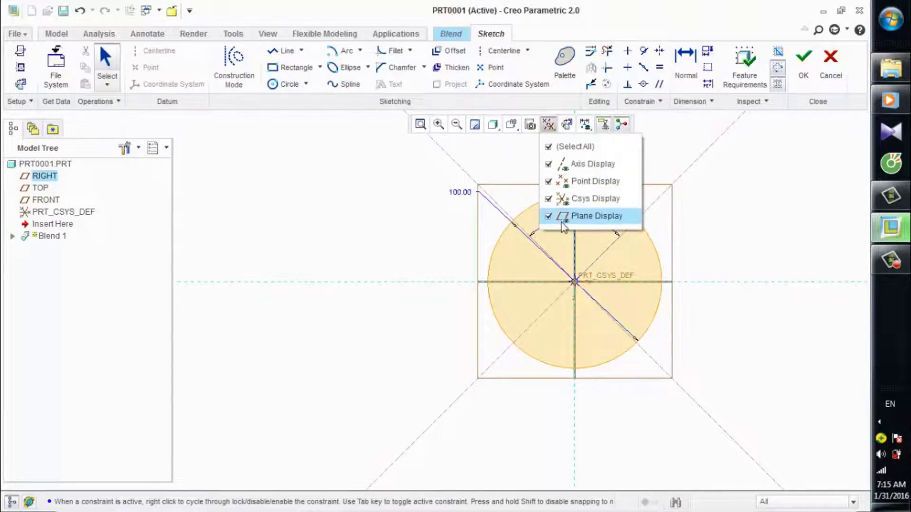
{"action": "left_click", "coordinate": [562, 223]}
{"action": "scroll", "coordinate": [719, 218], "scroll_direction": "down", "scroll_amount": 2}
{"action": "scroll", "coordinate": [695, 223], "scroll_direction": "up", "scroll_amount": 2}
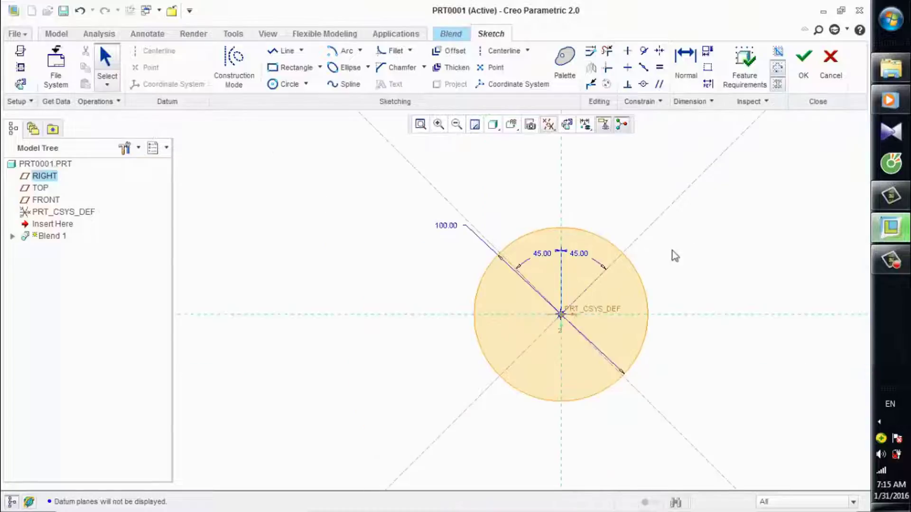
{"action": "scroll", "coordinate": [668, 278], "scroll_direction": "down", "scroll_amount": 1}
Step: Divide the circle at its eight intersections with the axes and diagonal centerlines, and finish the first section's sketch
{"action": "left_click", "coordinate": [591, 84]}
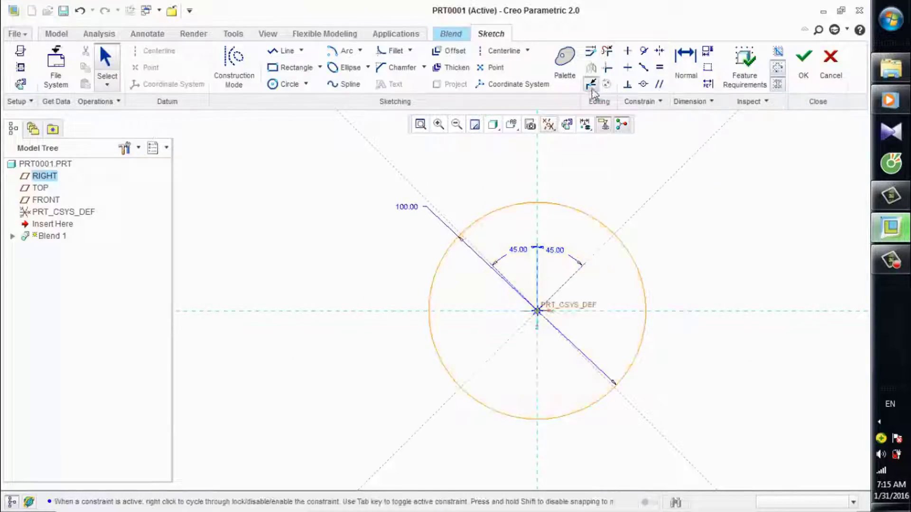
{"action": "left_click", "coordinate": [537, 203]}
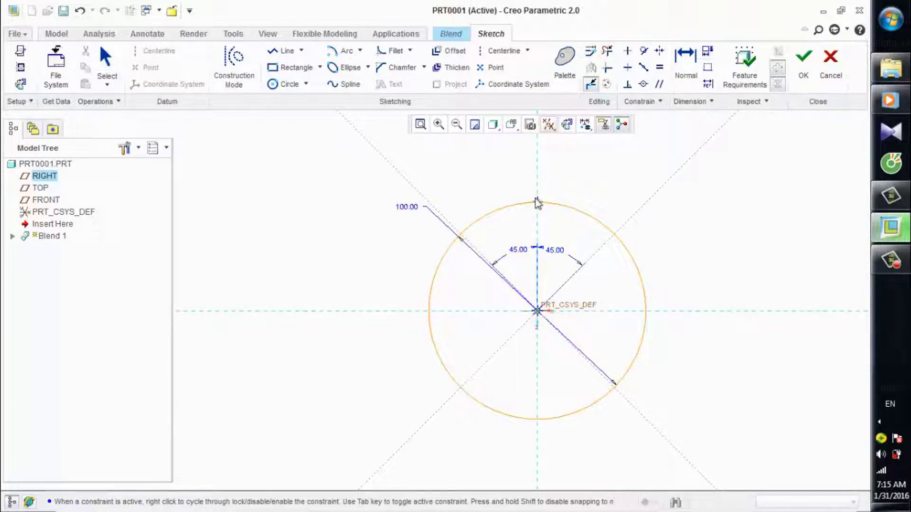
{"action": "left_click", "coordinate": [460, 234]}
{"action": "left_click", "coordinate": [429, 311]}
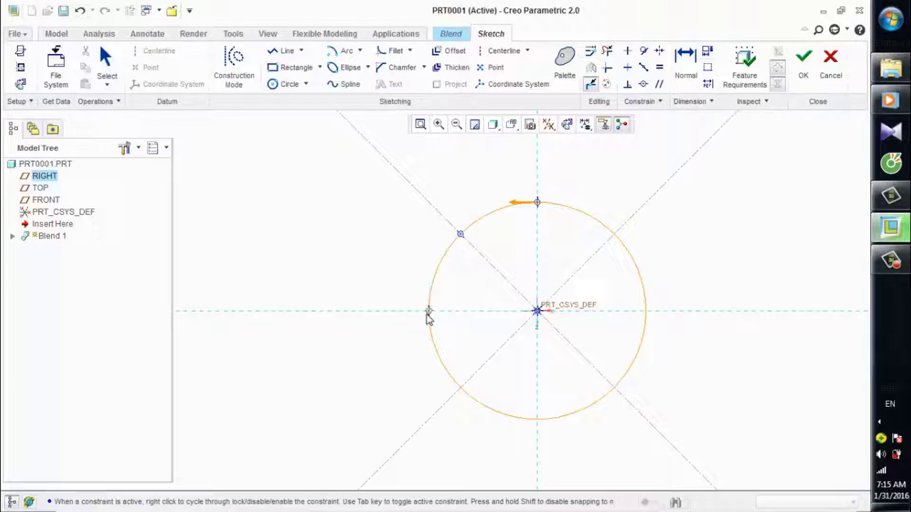
{"action": "left_click", "coordinate": [460, 388]}
{"action": "left_click", "coordinate": [537, 418]}
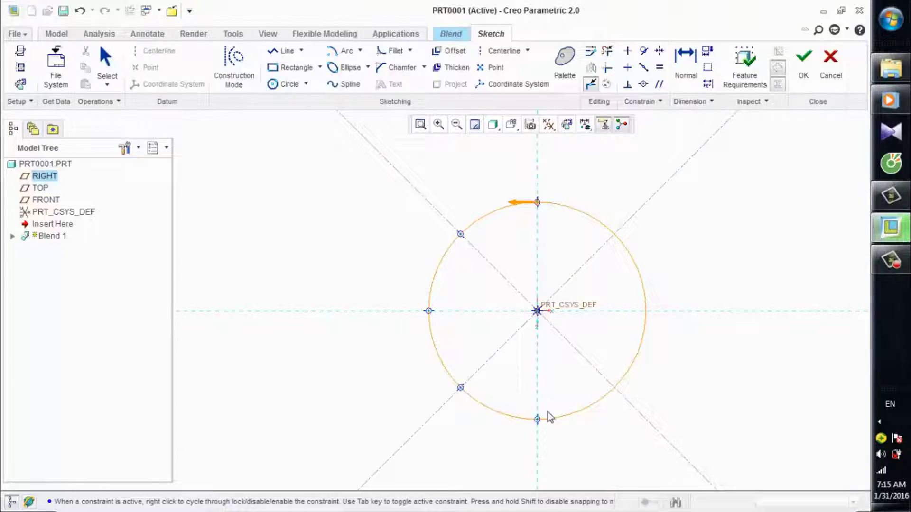
{"action": "left_click", "coordinate": [614, 388]}
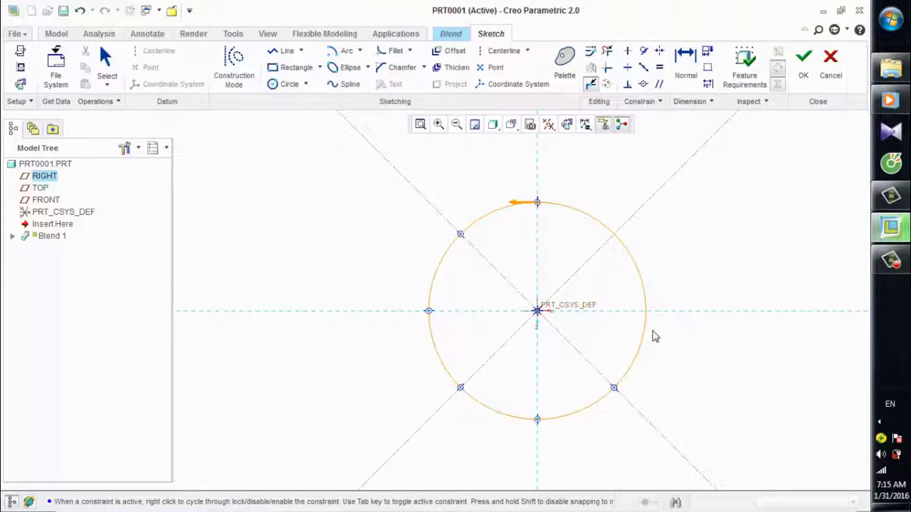
{"action": "left_click", "coordinate": [614, 234]}
{"action": "middle_click", "coordinate": [706, 243]}
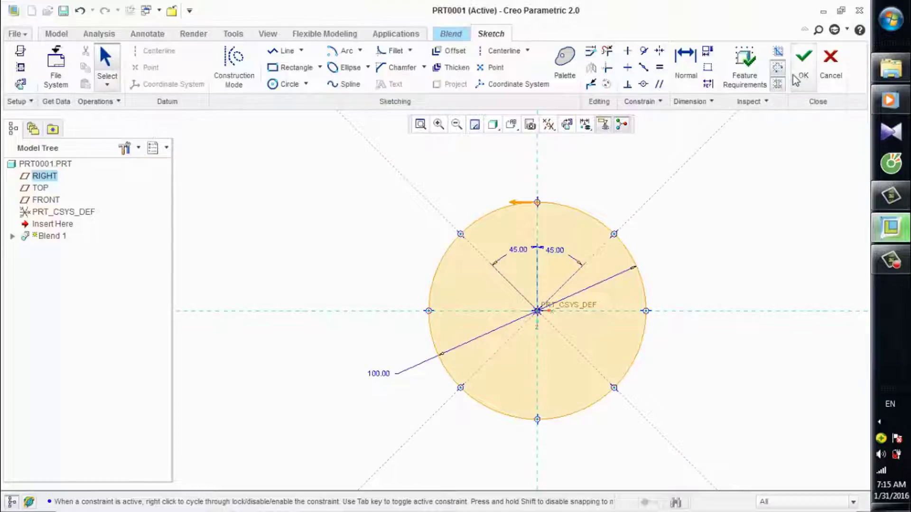
{"action": "left_click", "coordinate": [804, 62]}
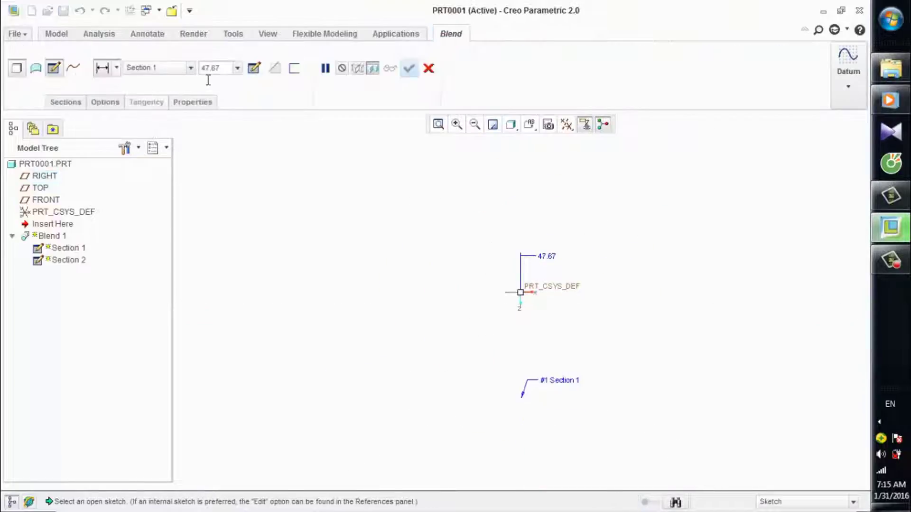
Step: Set the second section's offset from Section 1 to 100 and open the second section for sketching
{"action": "left_click", "coordinate": [212, 75]}
{"action": "type", "text": "100"}
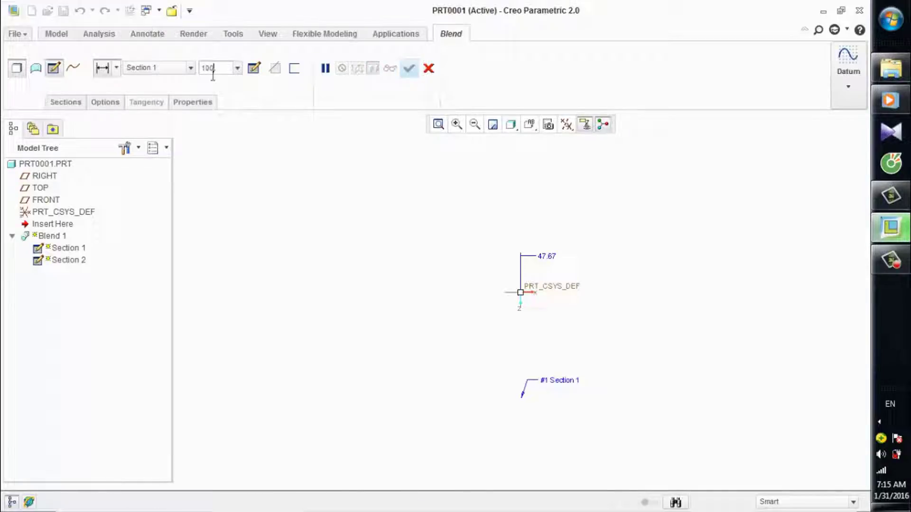
{"action": "key", "text": "Return"}
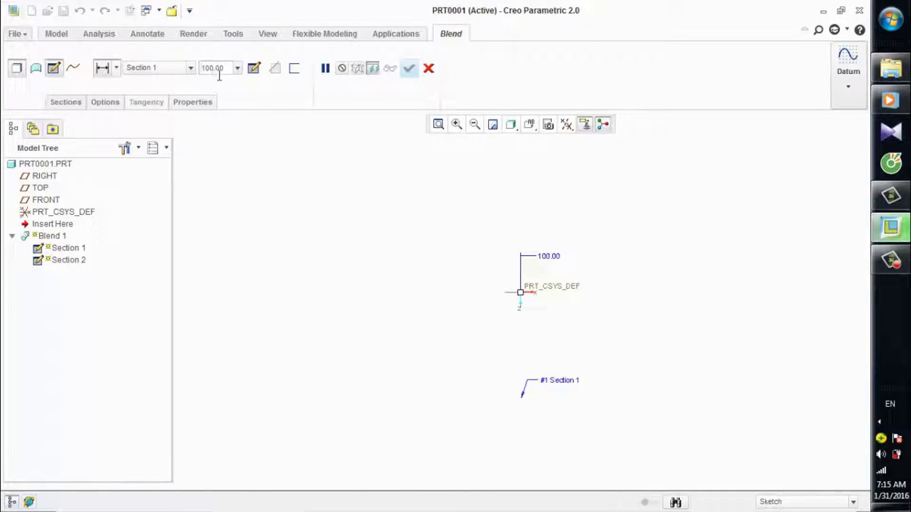
{"action": "left_click", "coordinate": [254, 69]}
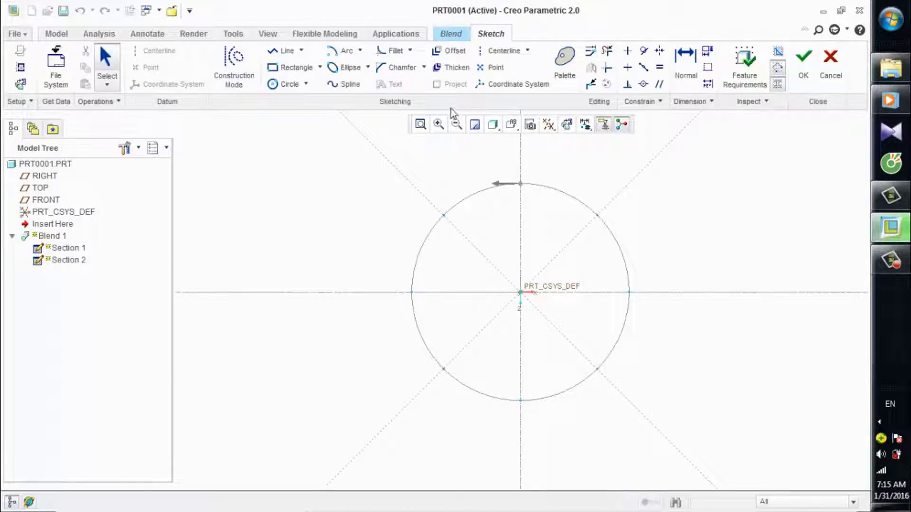
Step: Sketch a circle centered on the origin outside the first section's circle and set its diameter to 150
{"action": "left_click", "coordinate": [283, 84]}
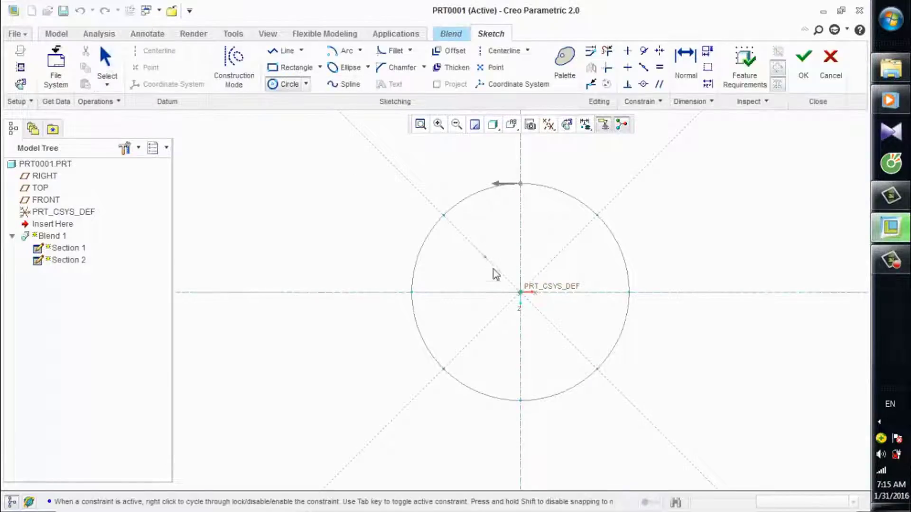
{"action": "left_click", "coordinate": [520, 293]}
{"action": "left_click", "coordinate": [634, 205]}
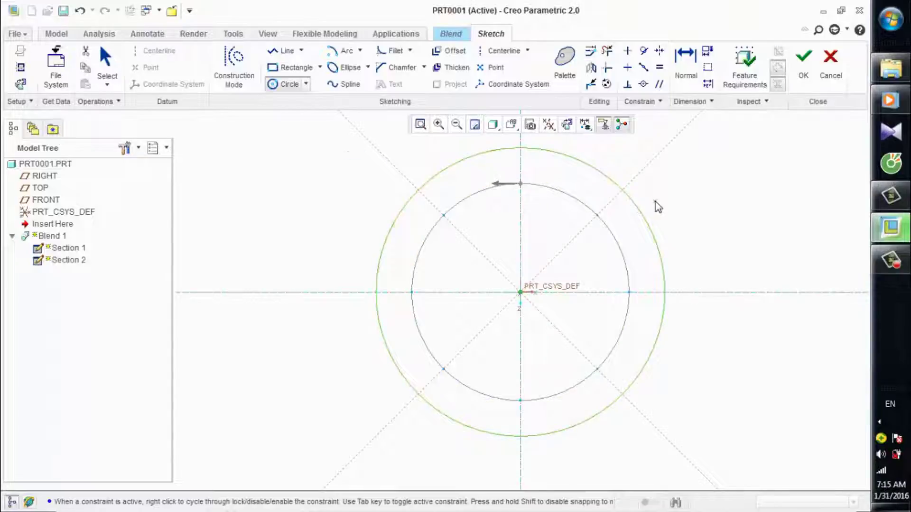
{"action": "middle_click", "coordinate": [637, 215]}
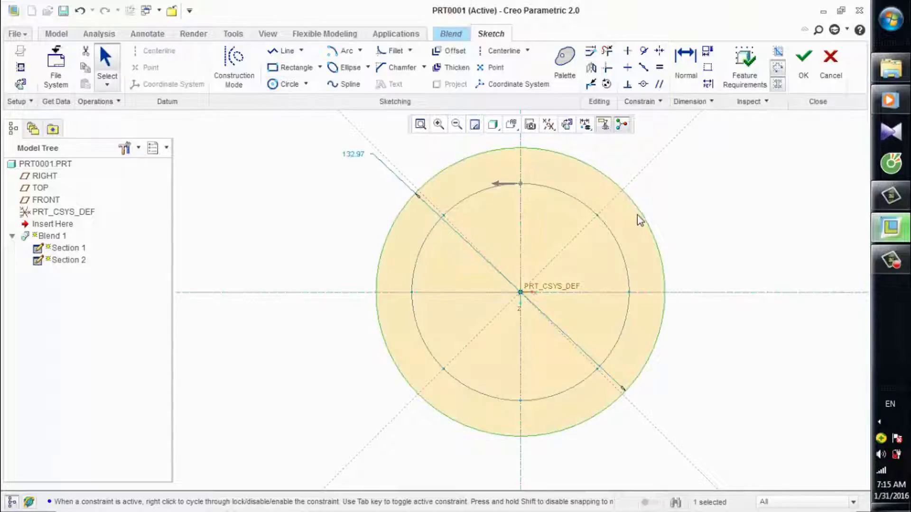
{"action": "double_click", "coordinate": [348, 155]}
{"action": "type", "text": "1"}
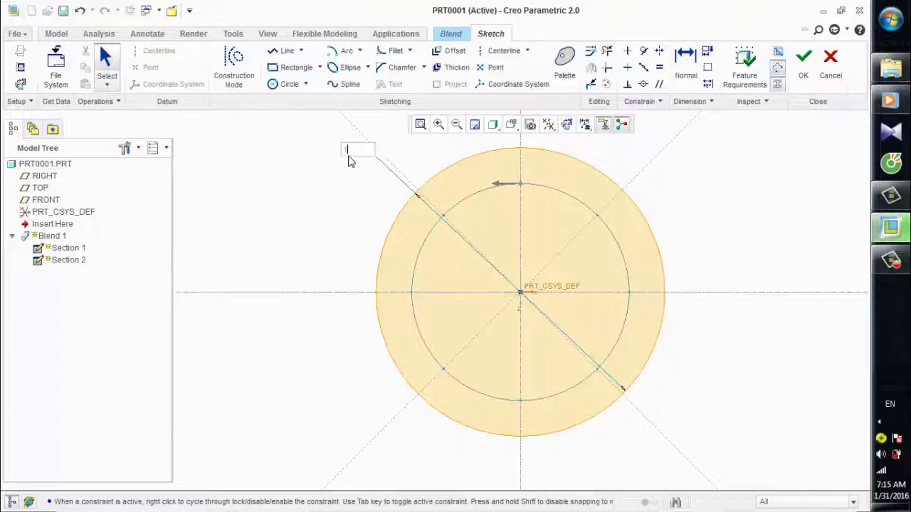
{"action": "type", "text": "50"}
{"action": "key", "text": "Return"}
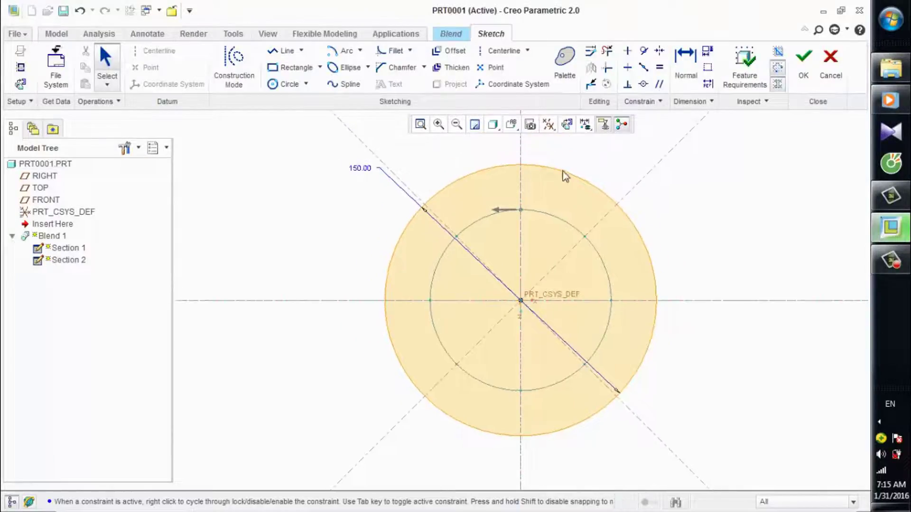
{"action": "right_click", "coordinate": [565, 172]}
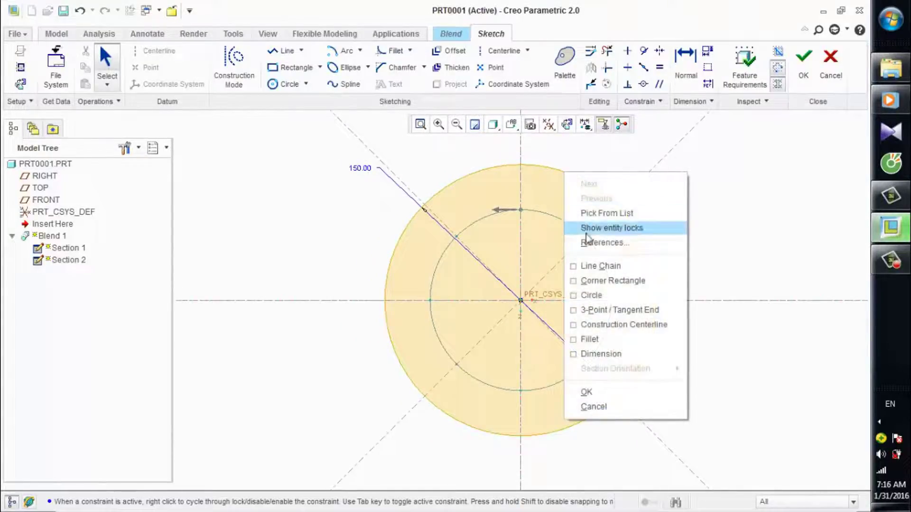
{"action": "left_click", "coordinate": [540, 172]}
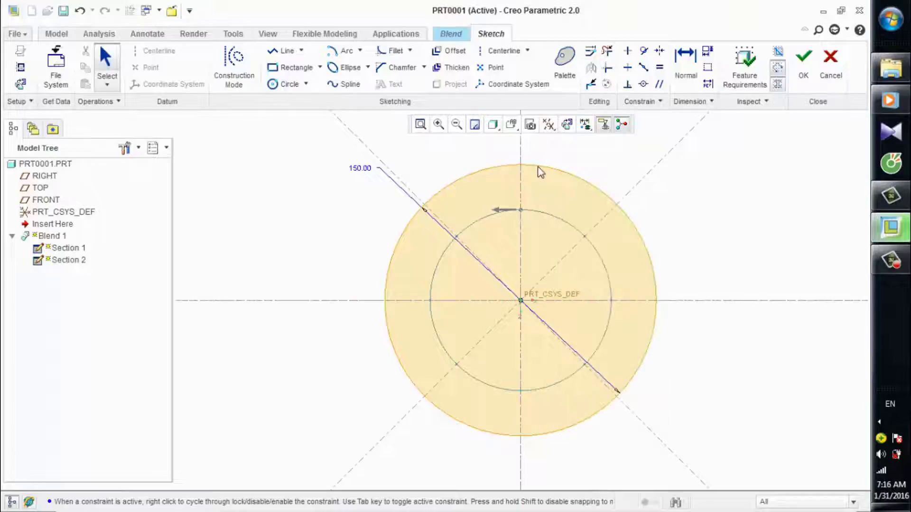
{"action": "right_click", "coordinate": [540, 172]}
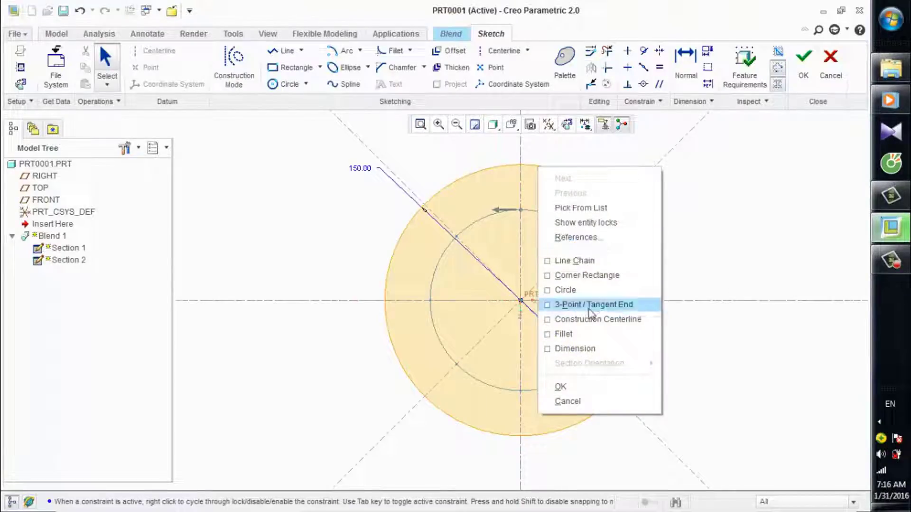
{"action": "left_click", "coordinate": [667, 267]}
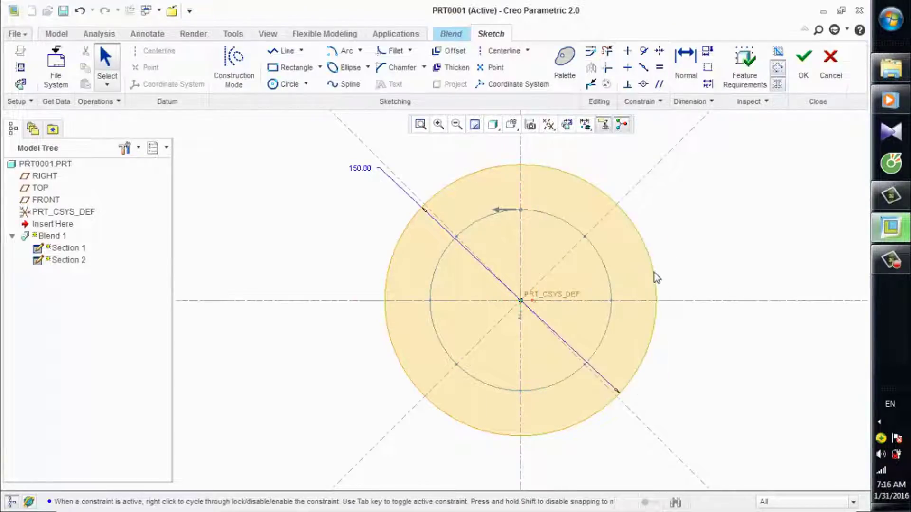
Step: Convert the 150 diameter circle to construction geometry
{"action": "right_click", "coordinate": [655, 272]}
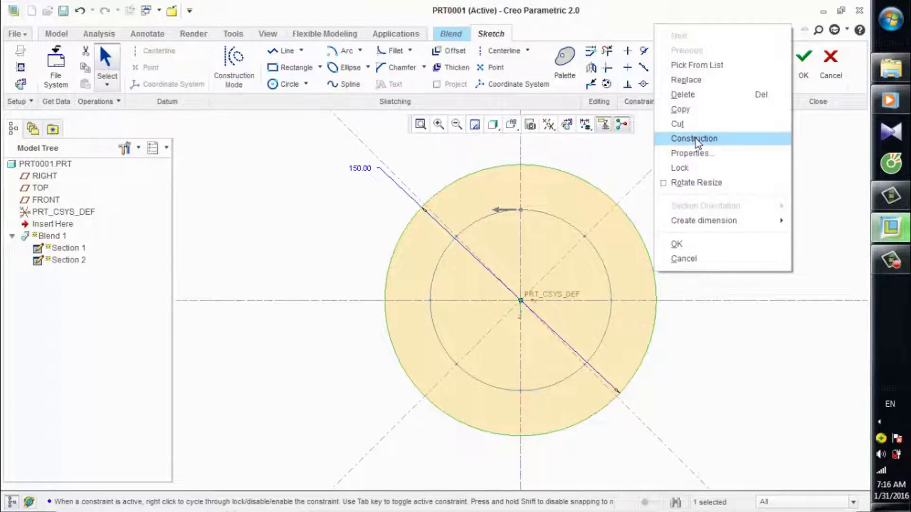
{"action": "left_click", "coordinate": [696, 138]}
{"action": "scroll", "coordinate": [665, 199], "scroll_direction": "down", "scroll_amount": 2}
{"action": "scroll", "coordinate": [605, 166], "scroll_direction": "up", "scroll_amount": 3}
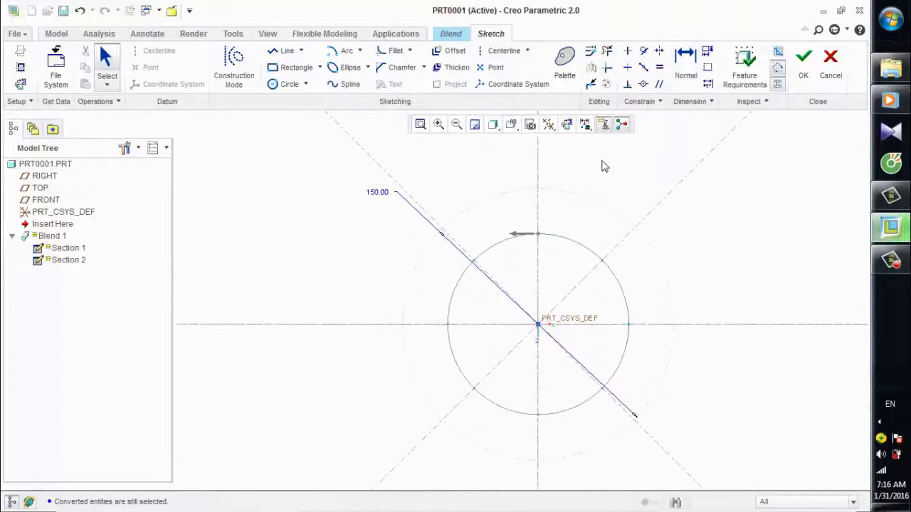
{"action": "scroll", "coordinate": [636, 185], "scroll_direction": "down", "scroll_amount": 2}
{"action": "scroll", "coordinate": [657, 193], "scroll_direction": "up", "scroll_amount": 2}
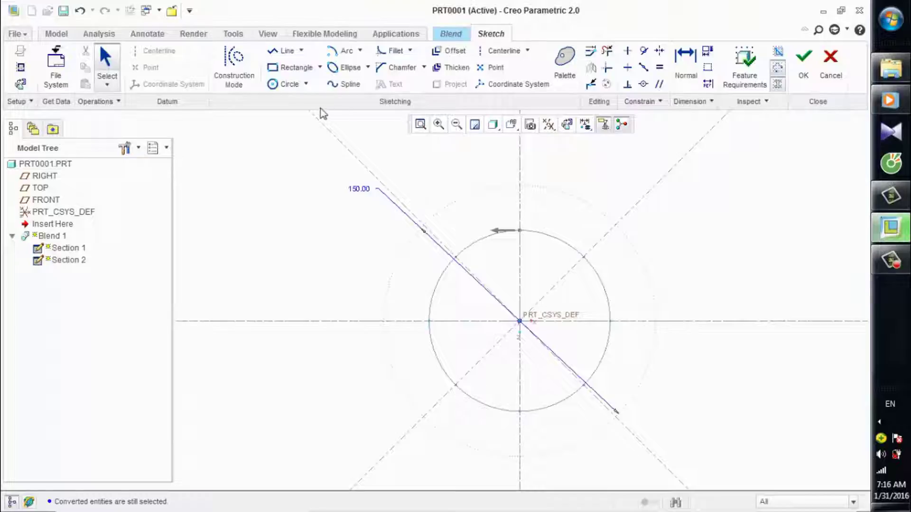
Step: Draw an outward-bulging 3-point arc of about 35 radius on the construction circle, from the upper-right diagonal centerline to the top of the vertical axis
{"action": "left_click", "coordinate": [360, 50]}
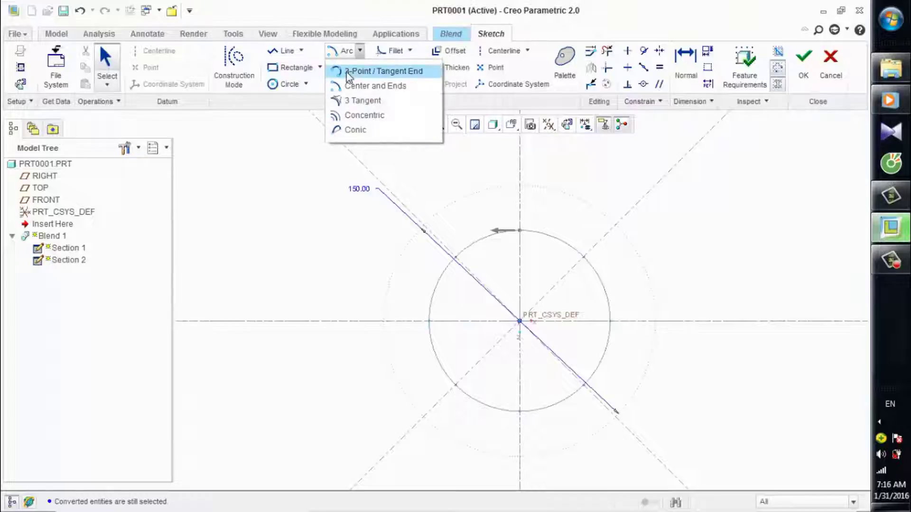
{"action": "left_click", "coordinate": [375, 72]}
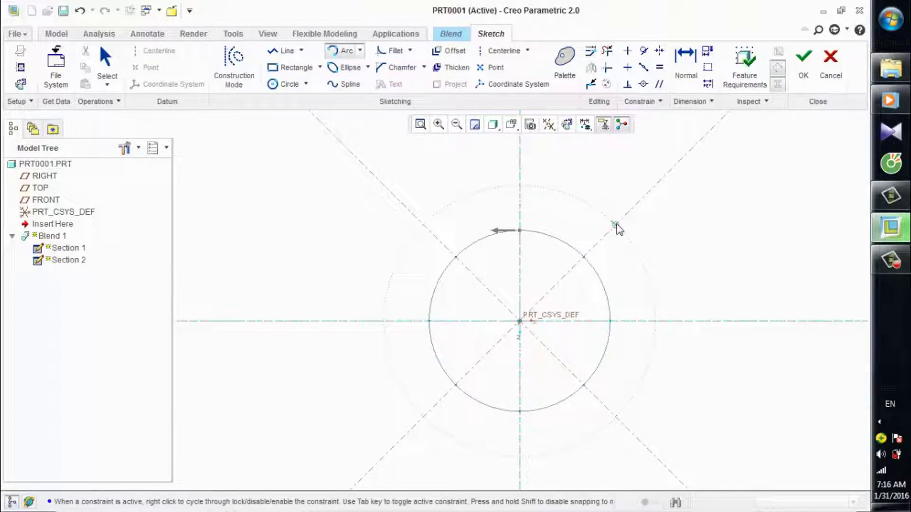
{"action": "left_click", "coordinate": [616, 226]}
{"action": "left_click", "coordinate": [519, 185]}
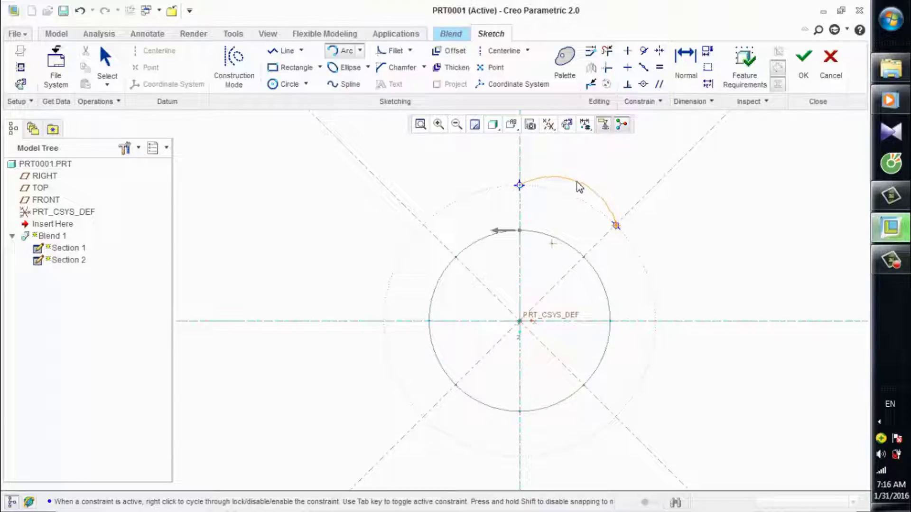
{"action": "left_click", "coordinate": [579, 187]}
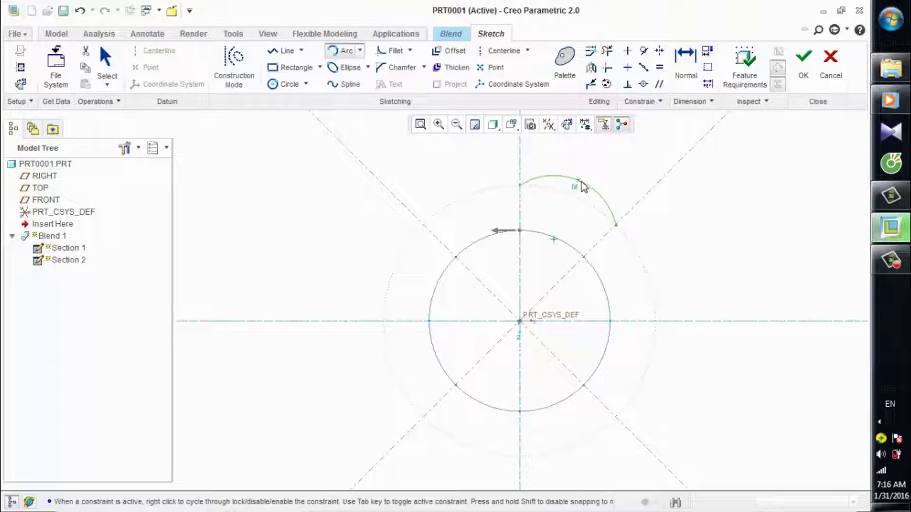
{"action": "middle_click", "coordinate": [695, 235]}
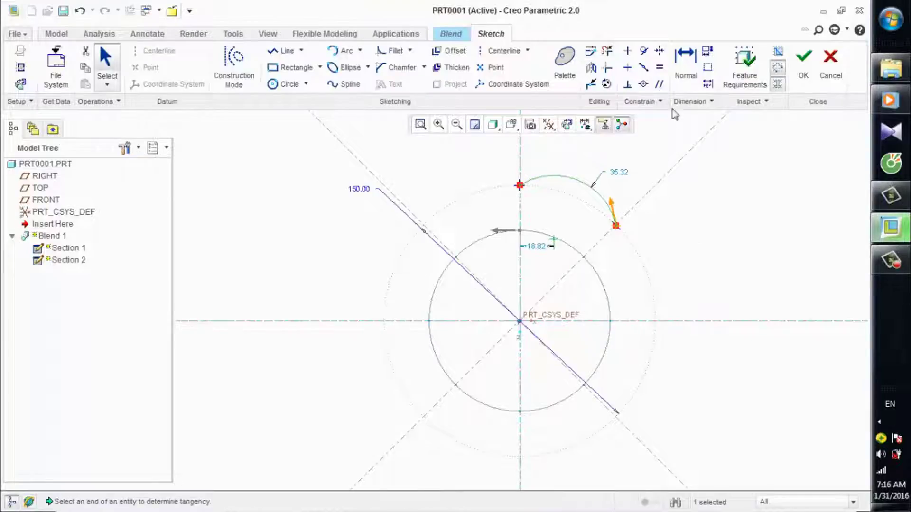
Step: Constrain the new arc's center to the midpoint of the first section's circle segment between the vertical axis and upper-right diagonal
{"action": "left_click", "coordinate": [643, 67]}
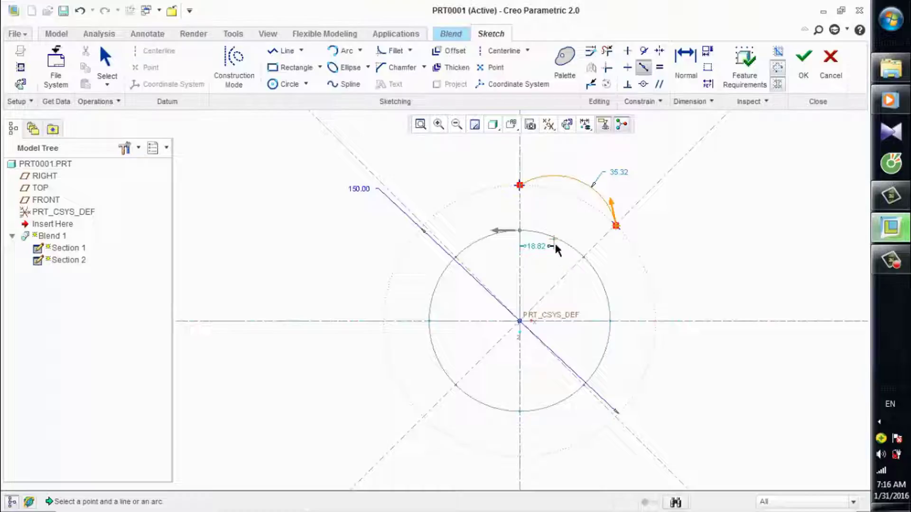
{"action": "left_click", "coordinate": [588, 254]}
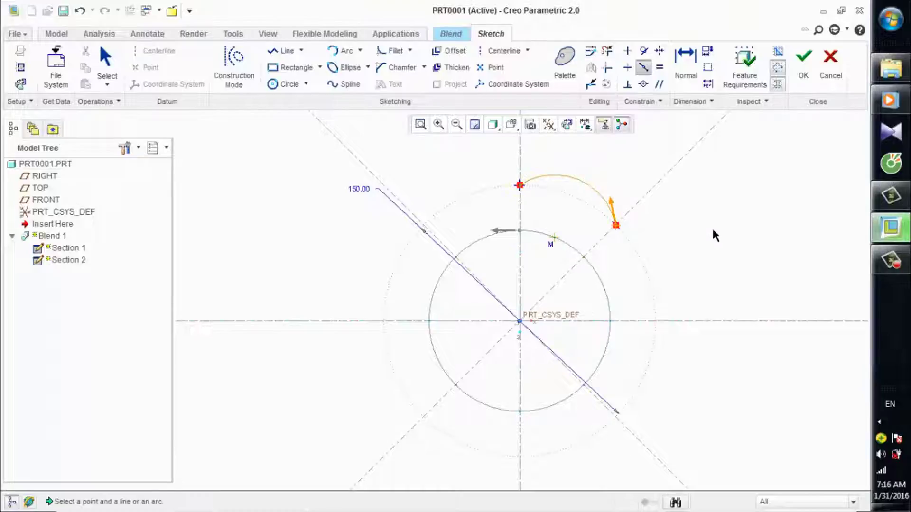
{"action": "scroll", "coordinate": [647, 237], "scroll_direction": "down", "scroll_amount": 4}
{"action": "scroll", "coordinate": [648, 237], "scroll_direction": "up", "scroll_amount": 4}
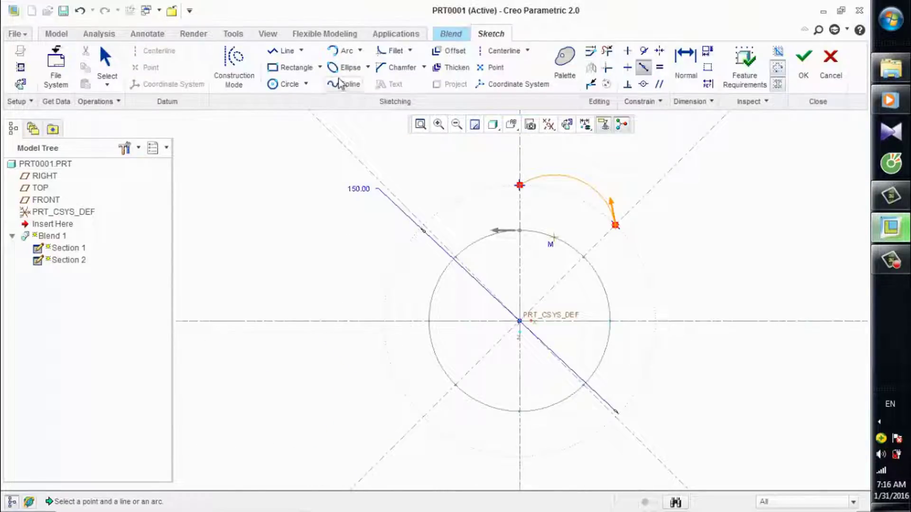
Step: Draw a matching outward 3-point arc on the construction circle between the upper-left diagonal and the top of the vertical axis
{"action": "left_click", "coordinate": [345, 50]}
{"action": "left_click", "coordinate": [520, 185]}
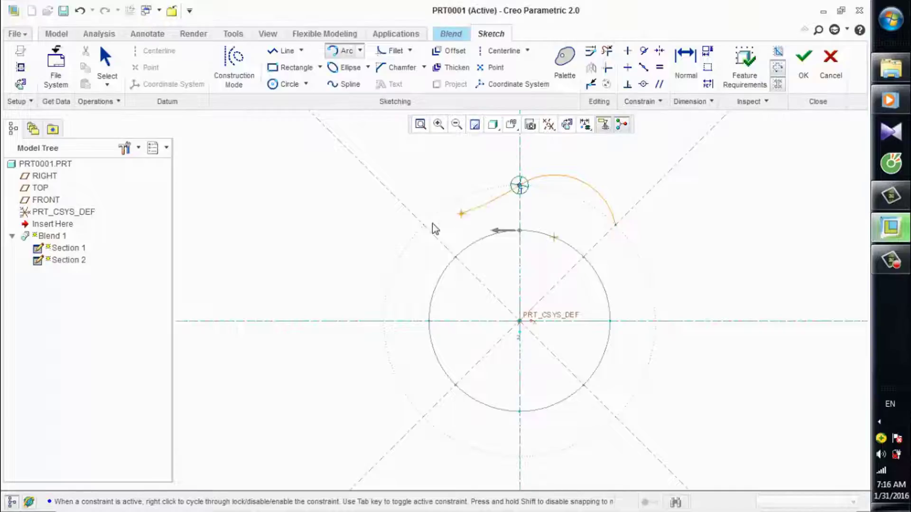
{"action": "left_click", "coordinate": [431, 199]}
{"action": "middle_click", "coordinate": [482, 195]}
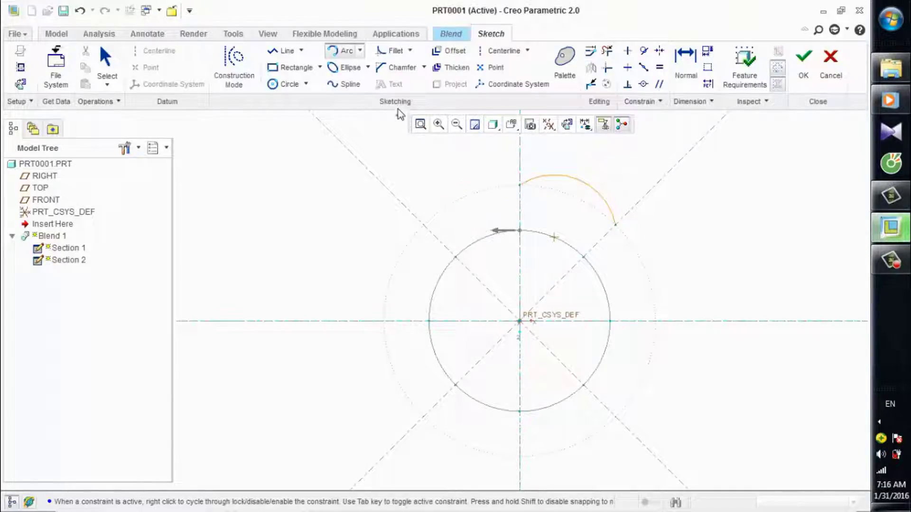
{"action": "left_click", "coordinate": [424, 225]}
{"action": "left_click", "coordinate": [615, 224]}
{"action": "left_click", "coordinate": [485, 179]}
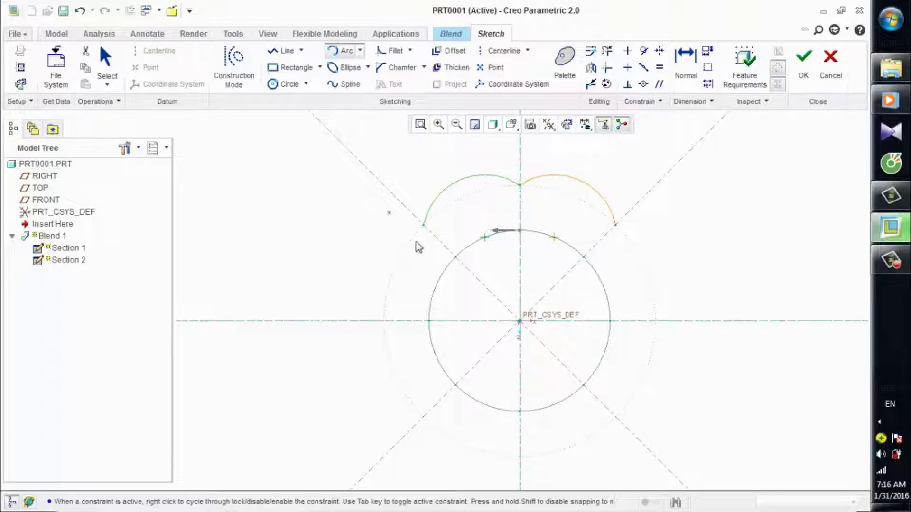
Step: Draw two outward 3-point arcs of equal radius joining the upper-left diagonal, the left end of the horizontal axis and the lower-left diagonal
{"action": "left_click", "coordinate": [384, 321]}
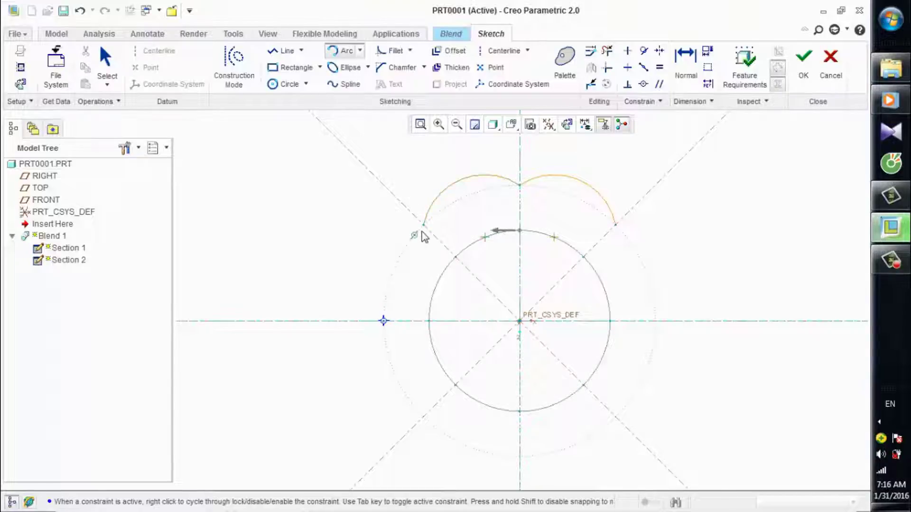
{"action": "left_click", "coordinate": [424, 226]}
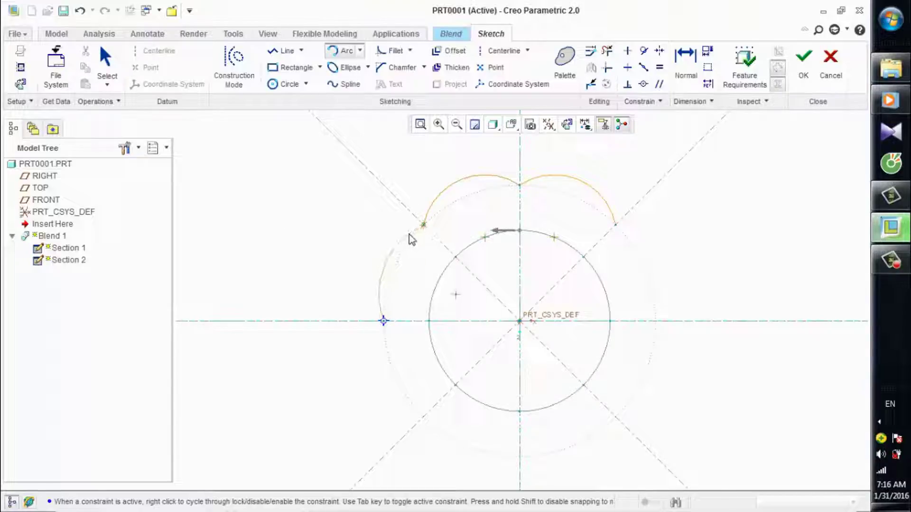
{"action": "left_click", "coordinate": [387, 253]}
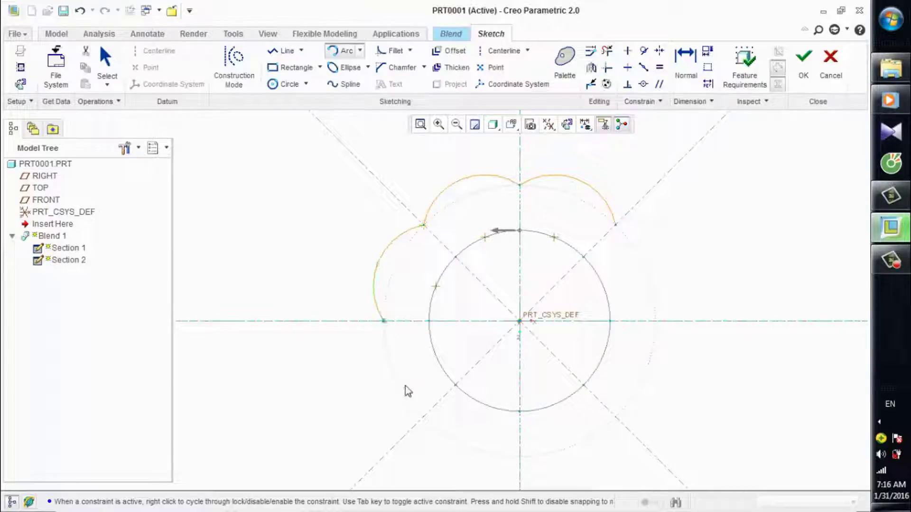
{"action": "left_click", "coordinate": [423, 418]}
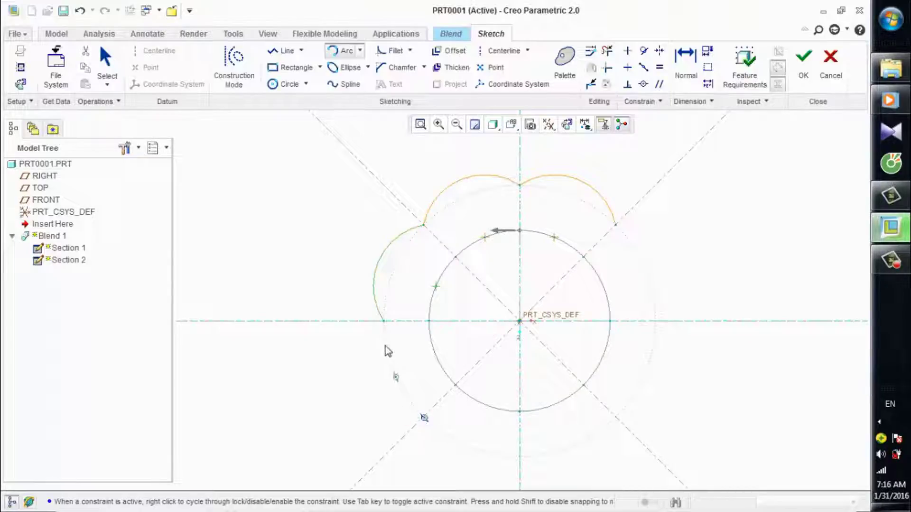
{"action": "left_click", "coordinate": [383, 321]}
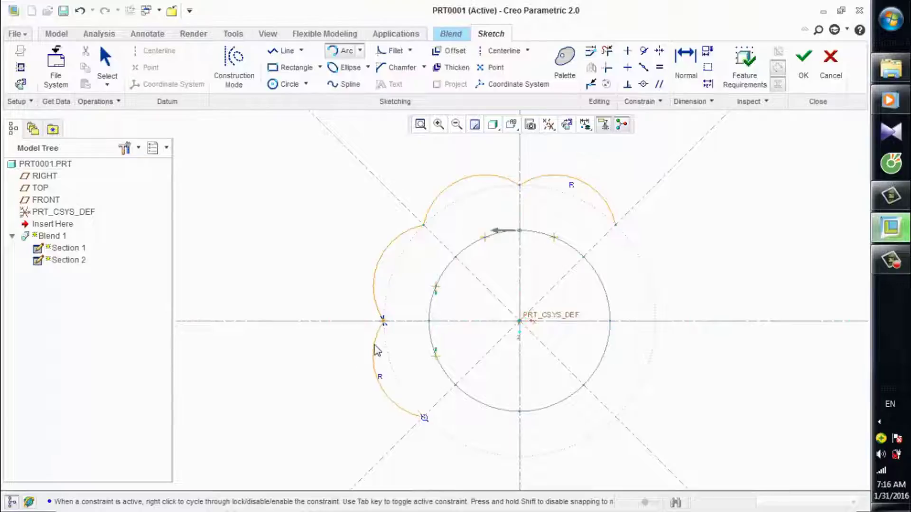
{"action": "left_click", "coordinate": [375, 348]}
Step: Continue with three equal outward 3-point arcs from the lower-left diagonal through the bottom and lower-right diagonal to the horizontal axis's right end
{"action": "scroll", "coordinate": [375, 348], "scroll_direction": "down", "scroll_amount": 5}
{"action": "scroll", "coordinate": [446, 427], "scroll_direction": "up", "scroll_amount": 5}
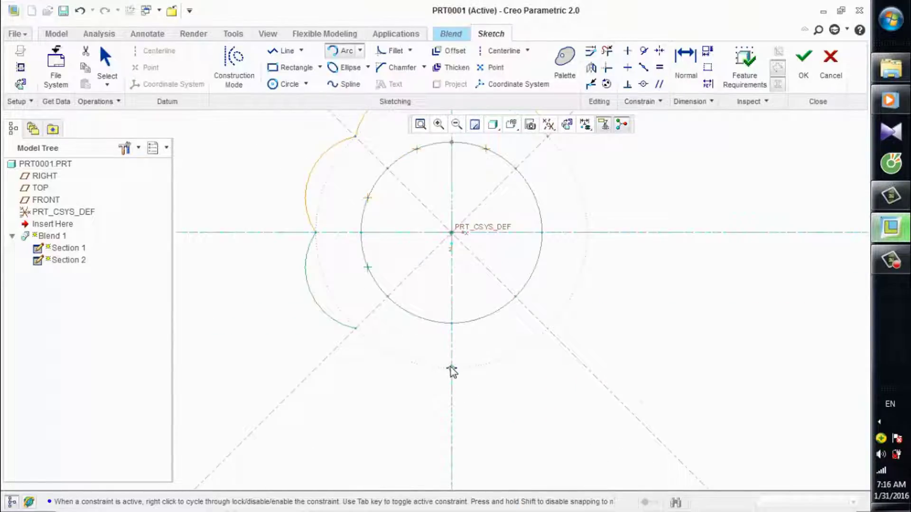
{"action": "left_click", "coordinate": [451, 368]}
{"action": "left_click", "coordinate": [360, 336]}
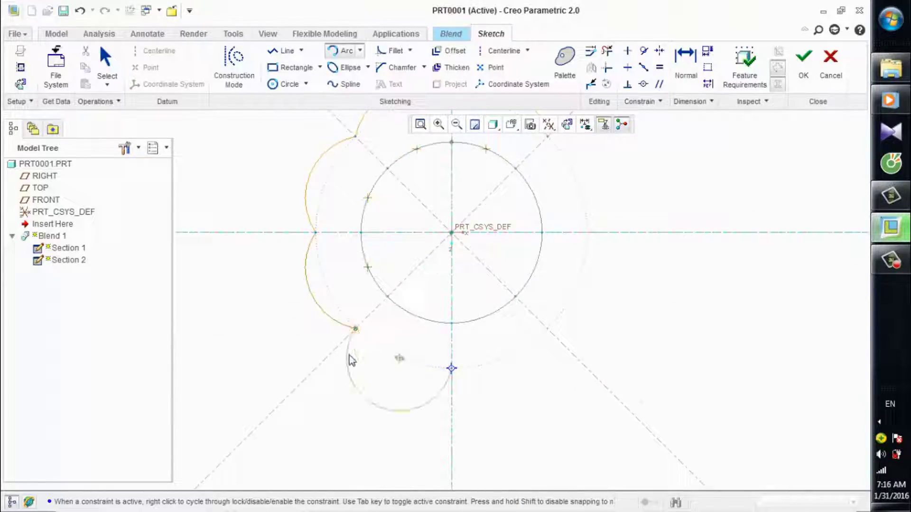
{"action": "left_click", "coordinate": [362, 350]}
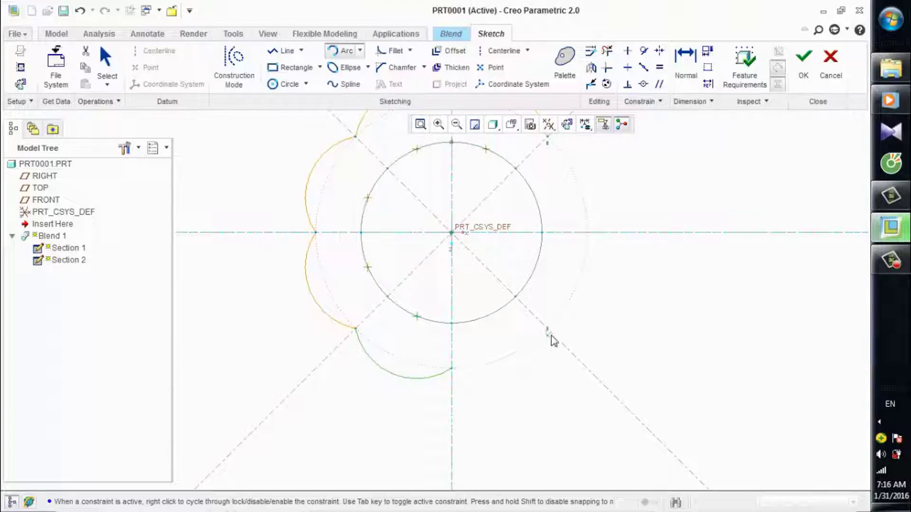
{"action": "left_click", "coordinate": [547, 328]}
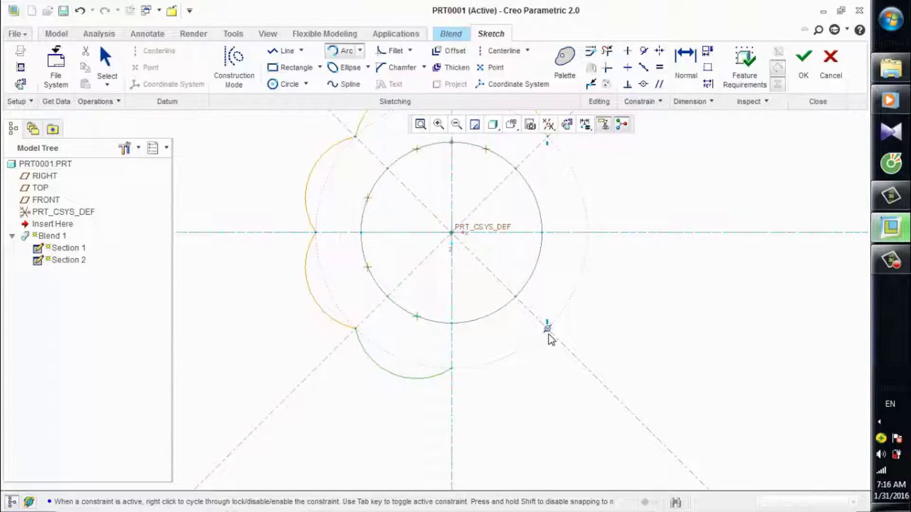
{"action": "left_click", "coordinate": [451, 368]}
{"action": "left_click", "coordinate": [488, 386]}
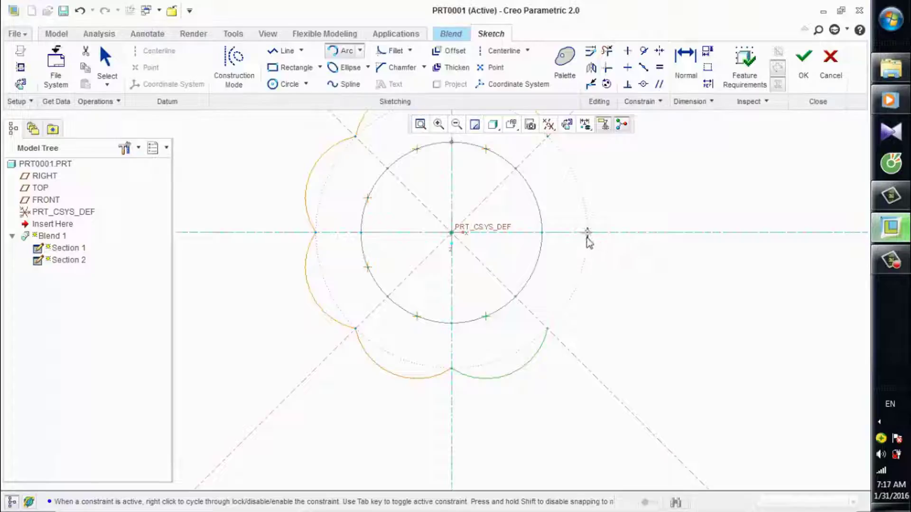
{"action": "left_click", "coordinate": [548, 329]}
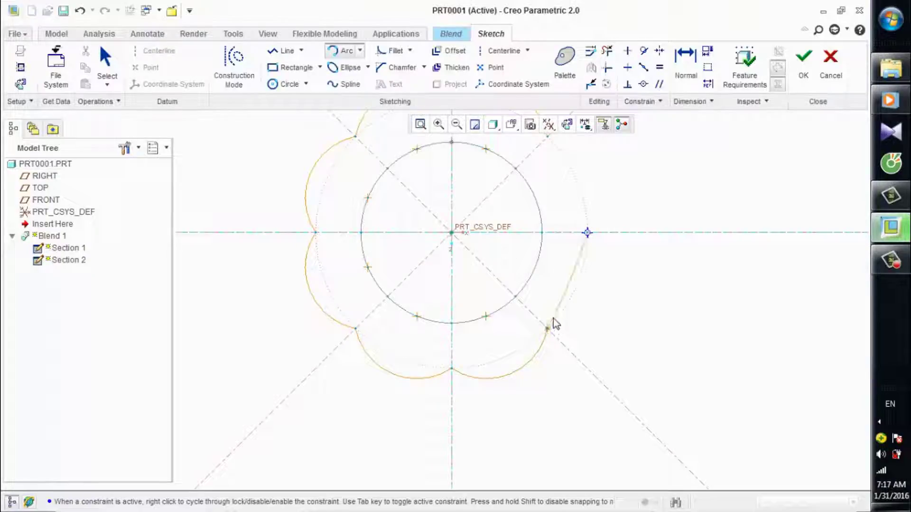
{"action": "left_click", "coordinate": [610, 287]}
Step: Close the eight-lobed profile with a center-and-ends arc centered on the first circle, from the upper-right diagonal to the horizontal axis
{"action": "scroll", "coordinate": [614, 171], "scroll_direction": "down", "scroll_amount": 3}
{"action": "scroll", "coordinate": [455, 158], "scroll_direction": "up", "scroll_amount": 2}
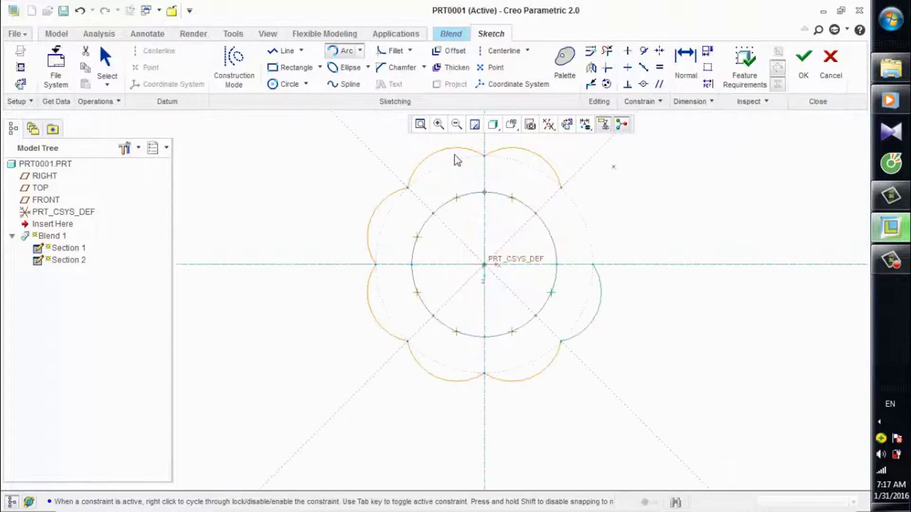
{"action": "left_click", "coordinate": [360, 50]}
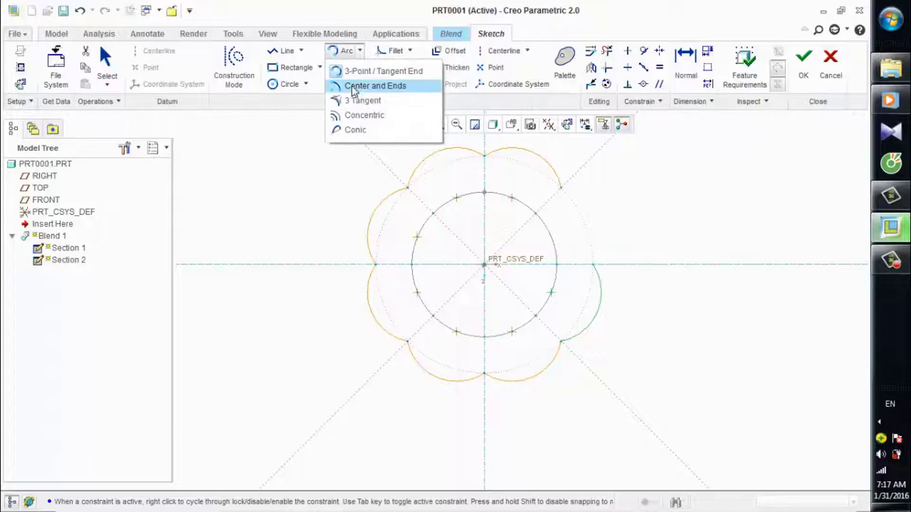
{"action": "left_click", "coordinate": [368, 83]}
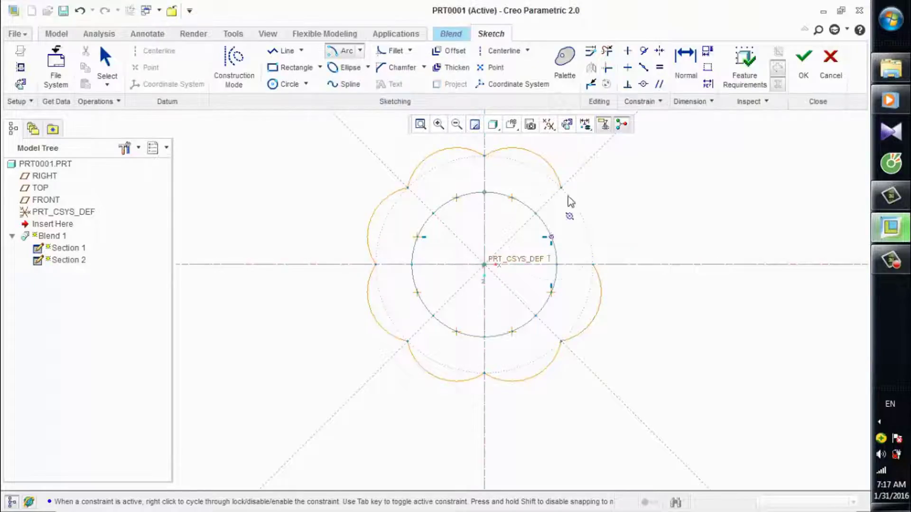
{"action": "left_click", "coordinate": [595, 264]}
{"action": "middle_click", "coordinate": [596, 261]}
{"action": "scroll", "coordinate": [622, 227], "scroll_direction": "up", "scroll_amount": 2}
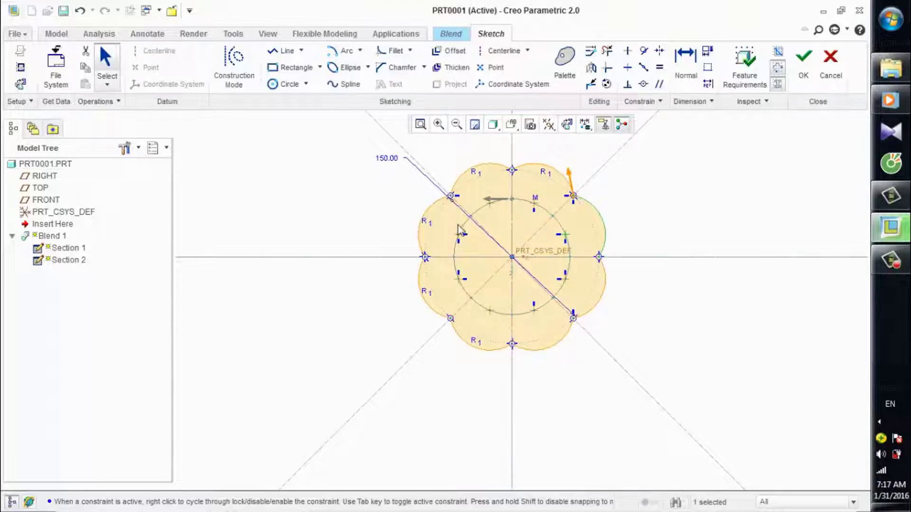
Step: Set the second section's start point to the vertex on the upper-left diagonal and finish the sketch
{"action": "left_click", "coordinate": [454, 204]}
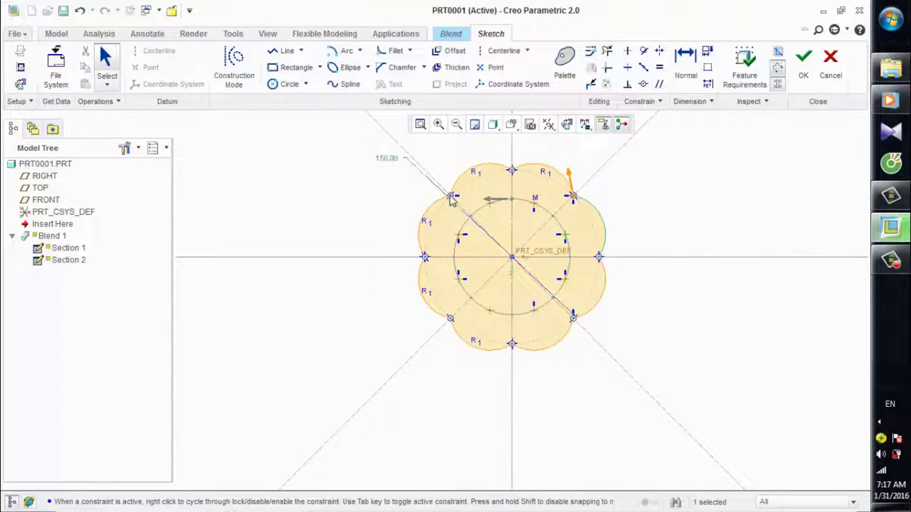
{"action": "right_click", "coordinate": [451, 197]}
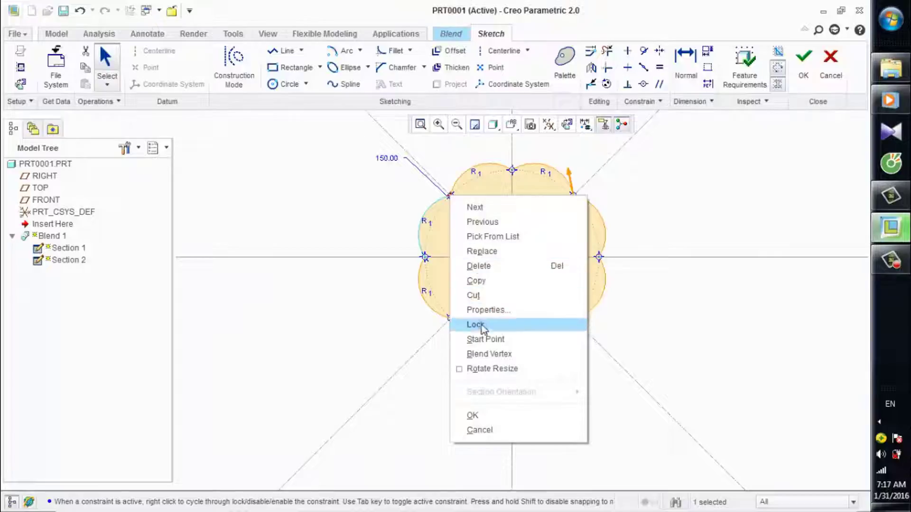
{"action": "left_click", "coordinate": [484, 340]}
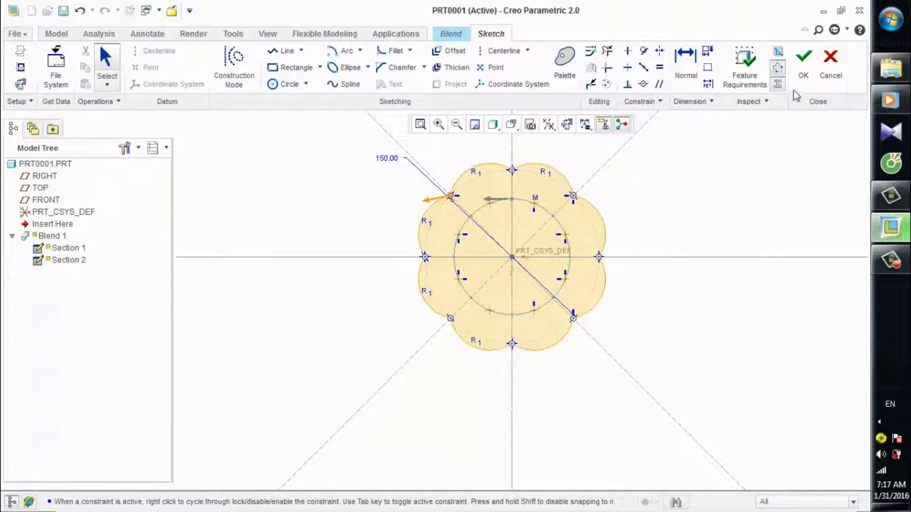
{"action": "left_click", "coordinate": [802, 75]}
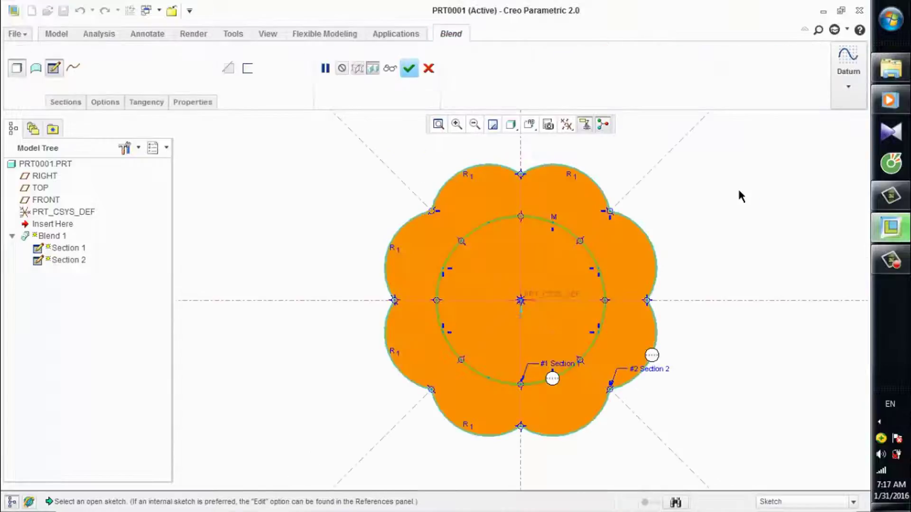
Step: Insert a third blend section offset 150 from Section 2 and open it for sketching
{"action": "left_click", "coordinate": [71, 106]}
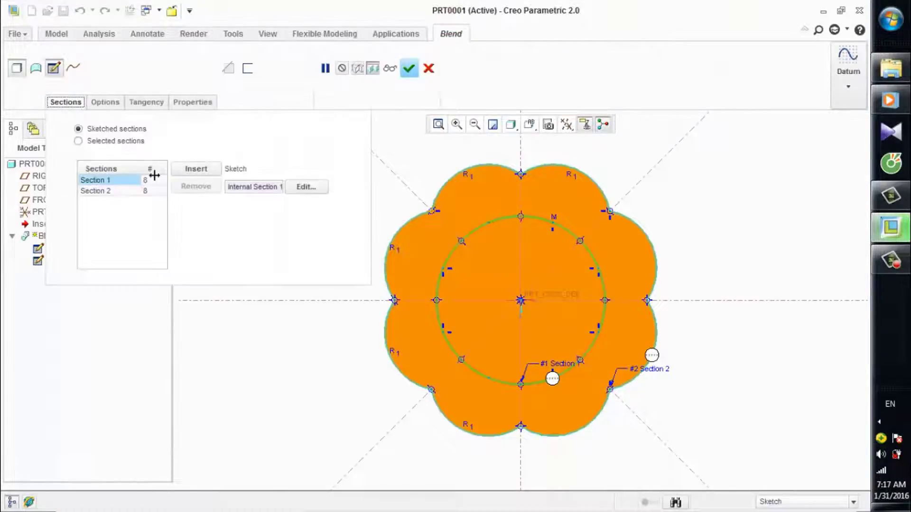
{"action": "left_click", "coordinate": [195, 169]}
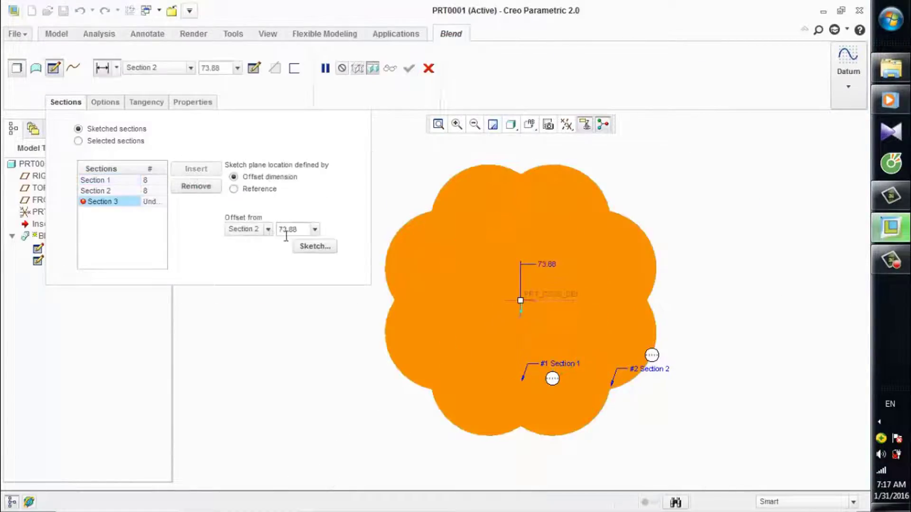
{"action": "double_click", "coordinate": [290, 232]}
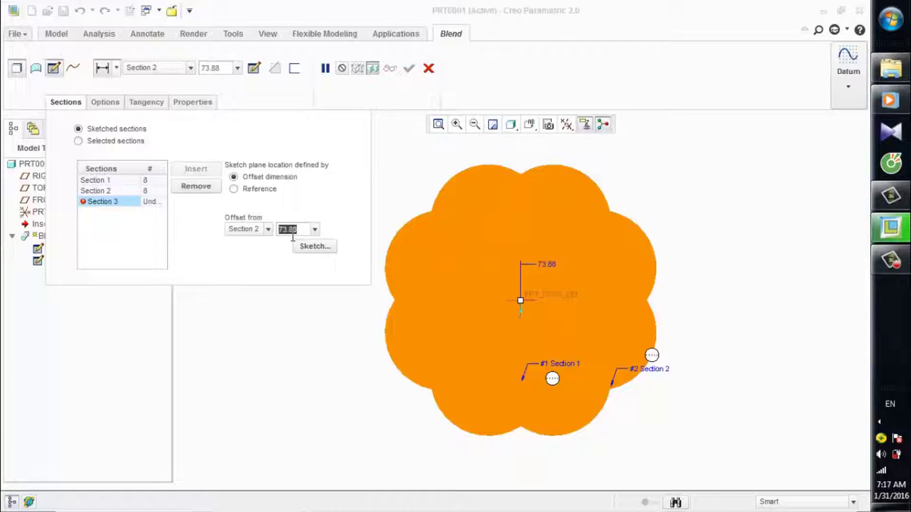
{"action": "type", "text": "150"}
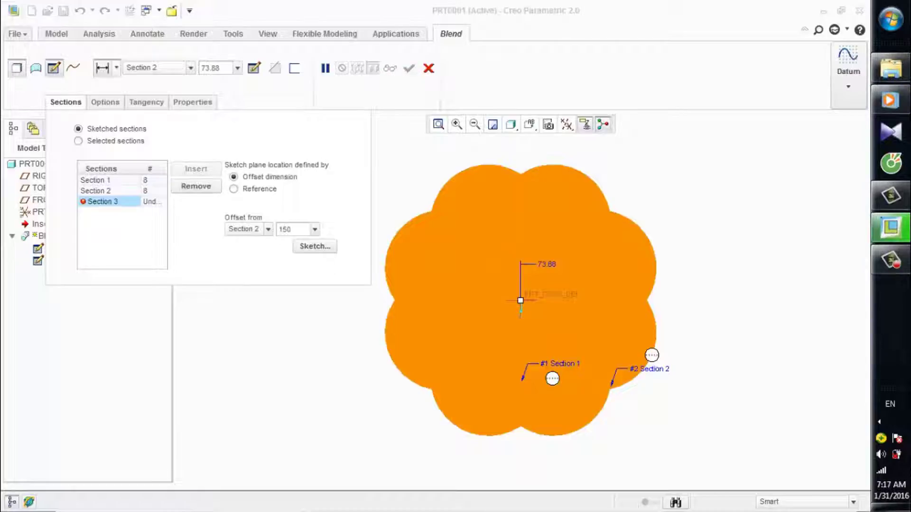
{"action": "left_click", "coordinate": [311, 246]}
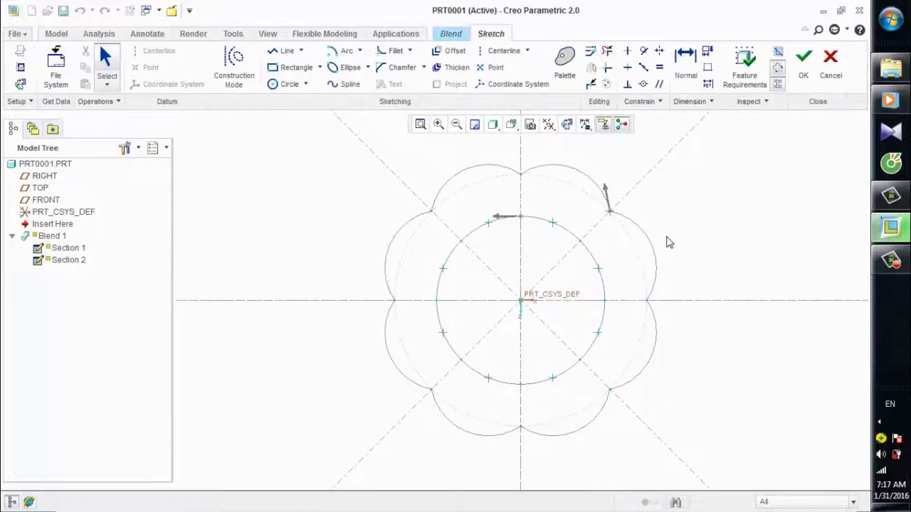
Step: Discard the empty third section sketch and reopen Section 2's sketch for editing
{"action": "left_click", "coordinate": [829, 60]}
{"action": "left_click", "coordinate": [407, 277]}
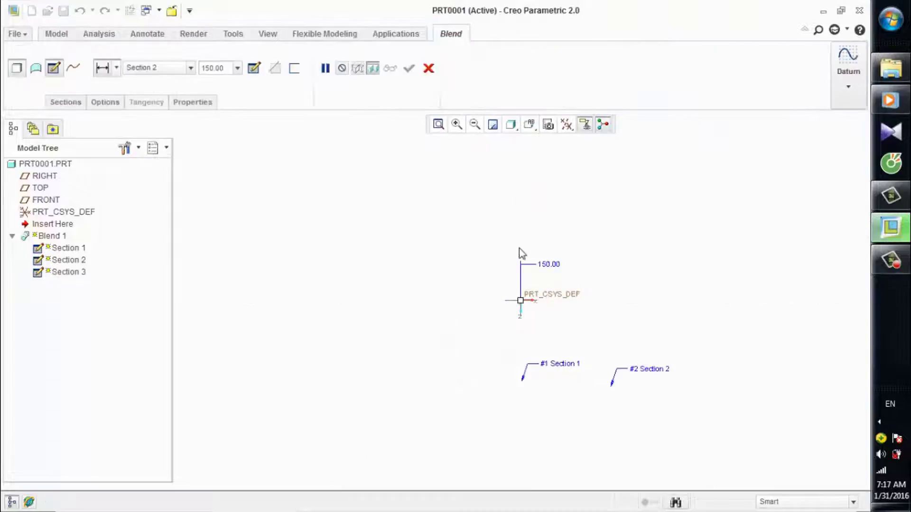
{"action": "left_click", "coordinate": [65, 102]}
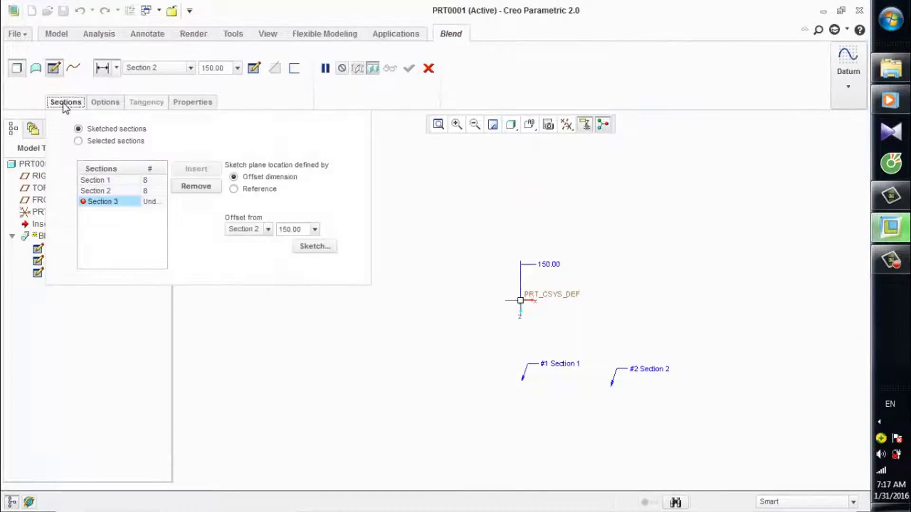
{"action": "left_click", "coordinate": [109, 191]}
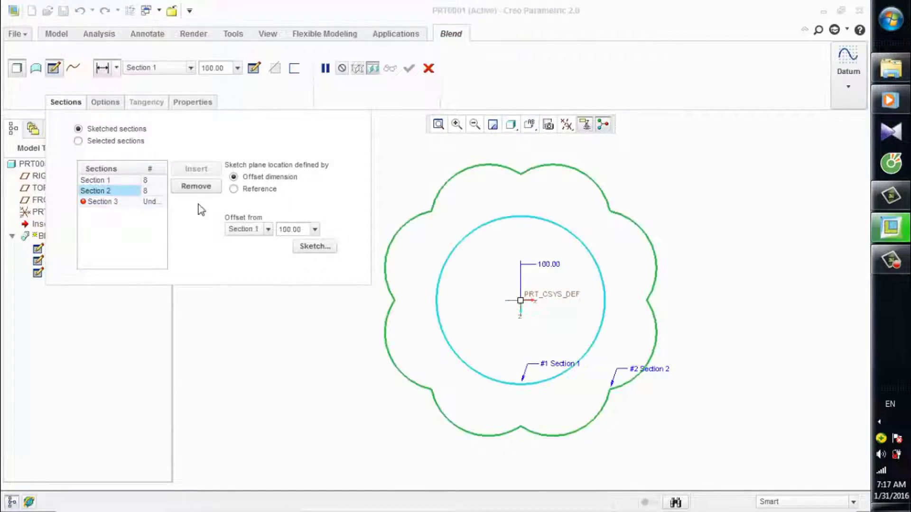
{"action": "left_click", "coordinate": [316, 246]}
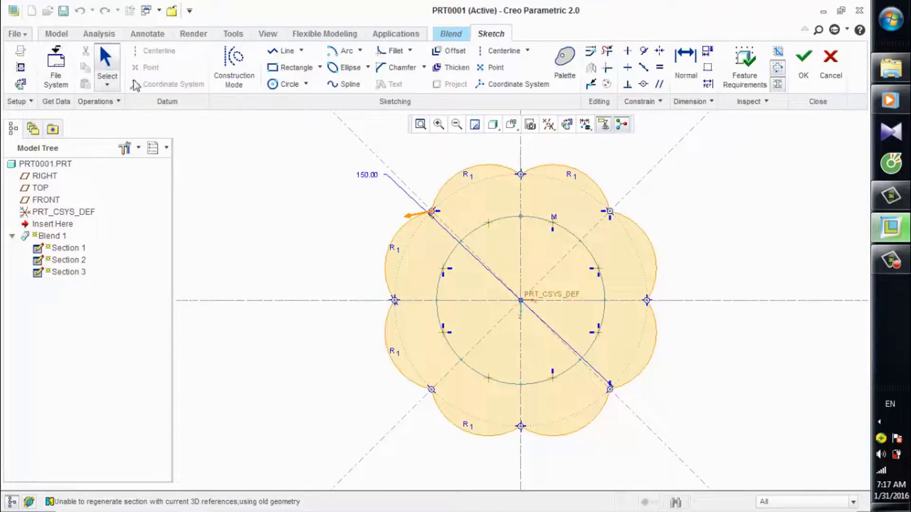
Step: Save a copy of Section 2's sketch as a section file named 02
{"action": "left_click", "coordinate": [26, 34]}
{"action": "mouse_move", "coordinate": [71, 133]}
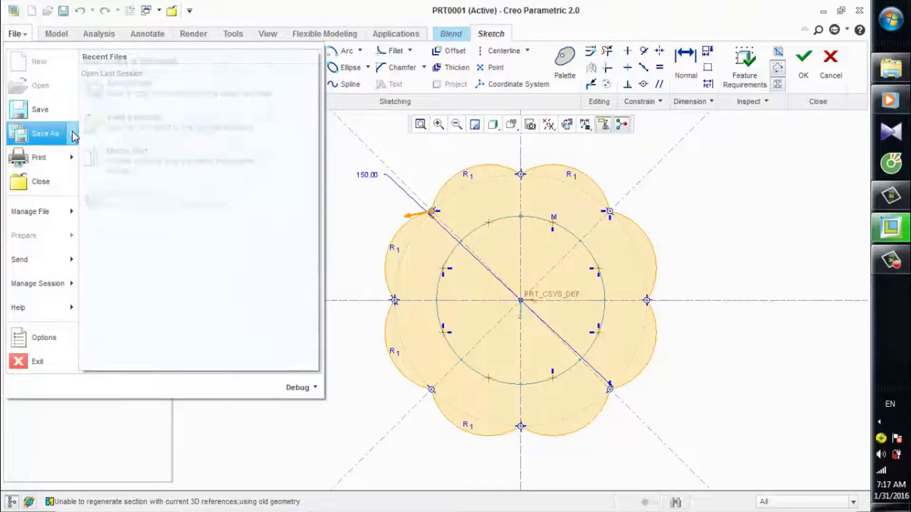
{"action": "left_click", "coordinate": [138, 90]}
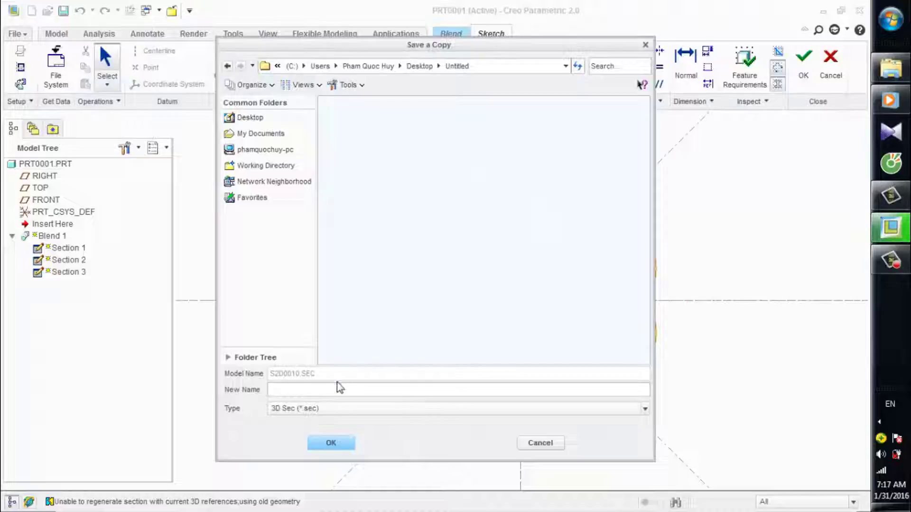
{"action": "left_click", "coordinate": [332, 444]}
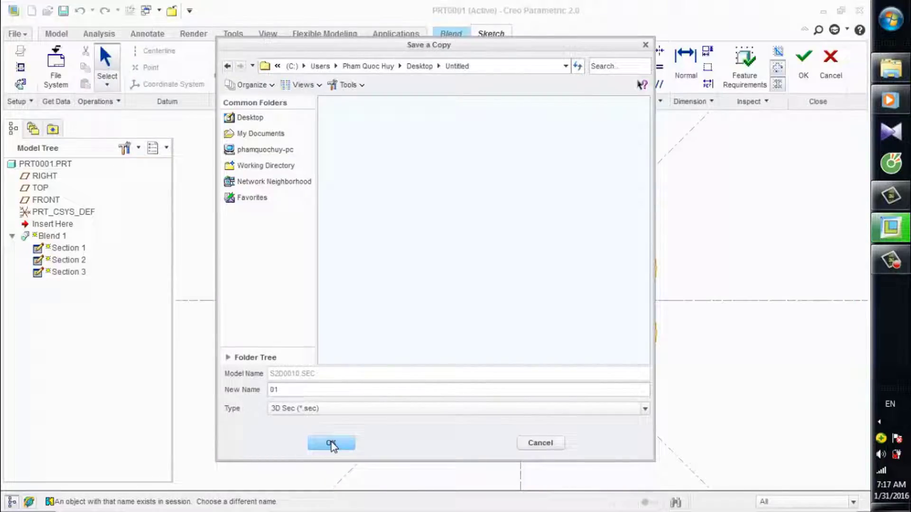
{"action": "left_click", "coordinate": [334, 443]}
{"action": "left_click", "coordinate": [322, 446]}
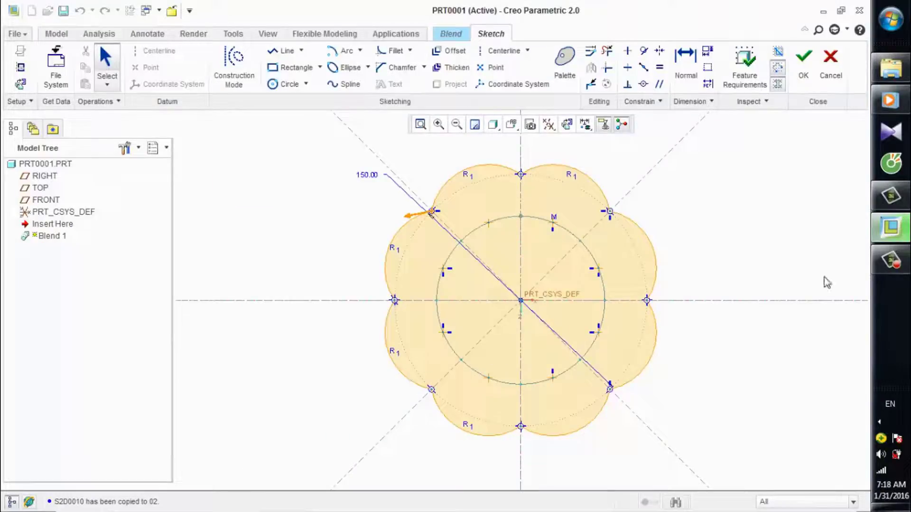
Step: Finish the Section 2 sketch and open Section 3 for sketching
{"action": "left_click", "coordinate": [804, 62]}
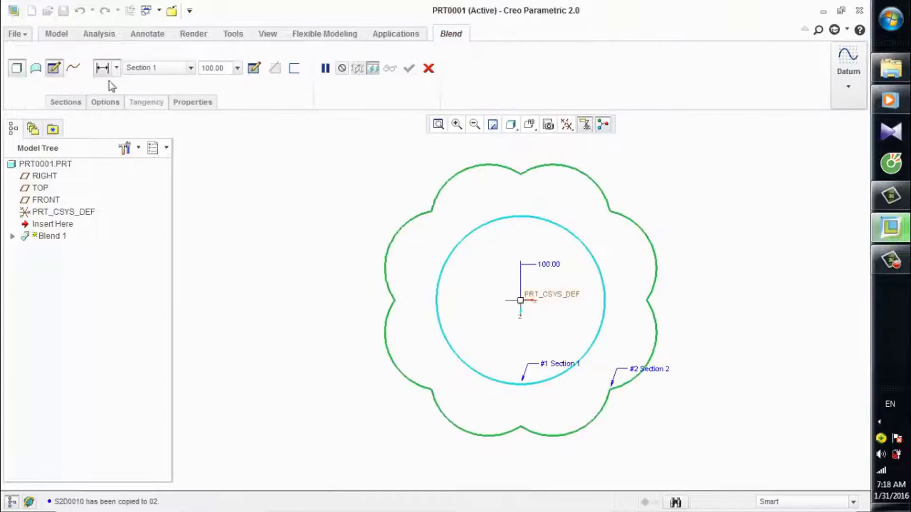
{"action": "left_click", "coordinate": [67, 102]}
{"action": "left_click", "coordinate": [127, 203]}
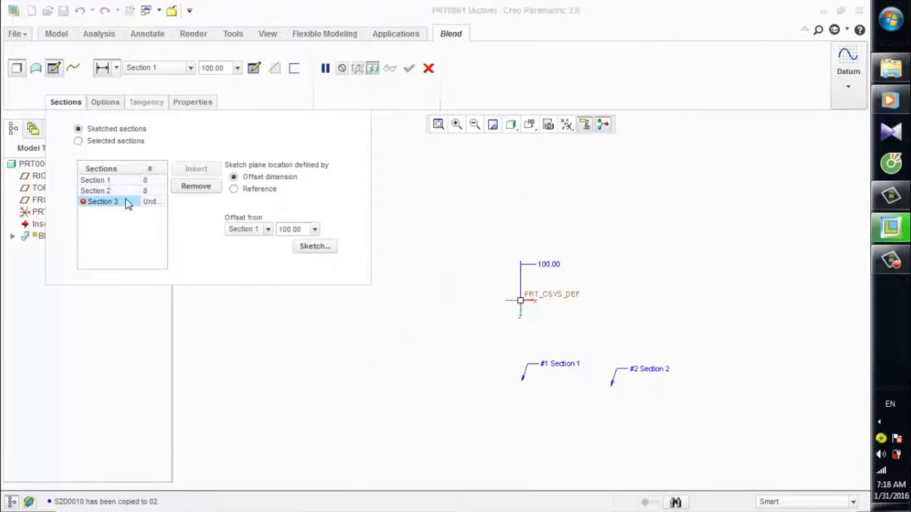
{"action": "left_click", "coordinate": [314, 247]}
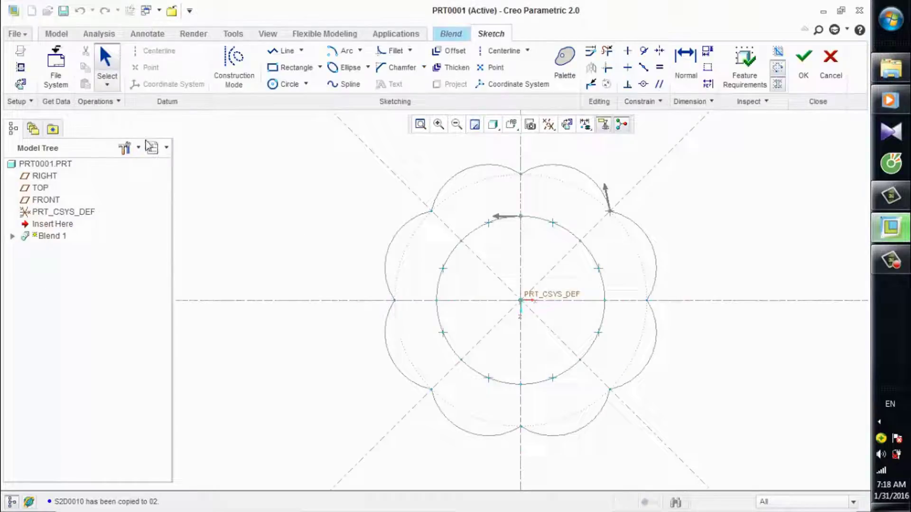
Step: Import the saved sketch 02.sec into Section 3, placing it near the center of the existing profiles
{"action": "left_click", "coordinate": [55, 72]}
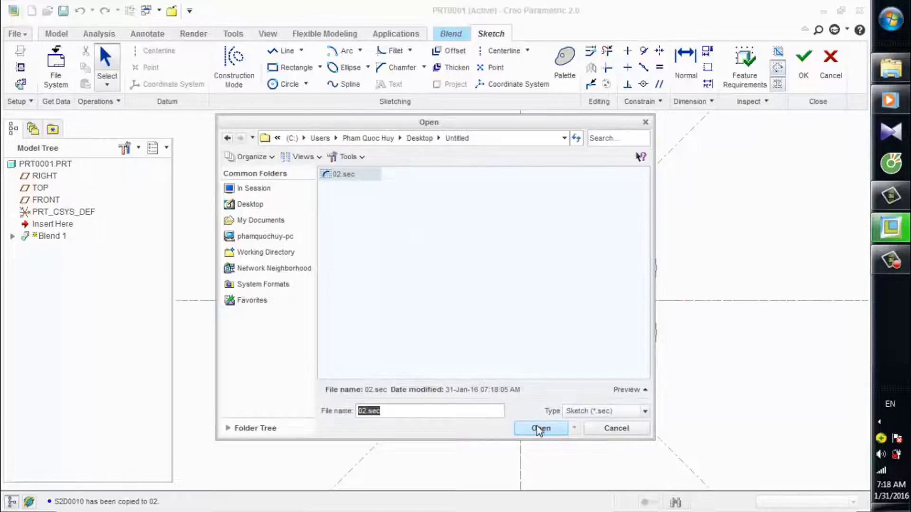
{"action": "left_click", "coordinate": [540, 428]}
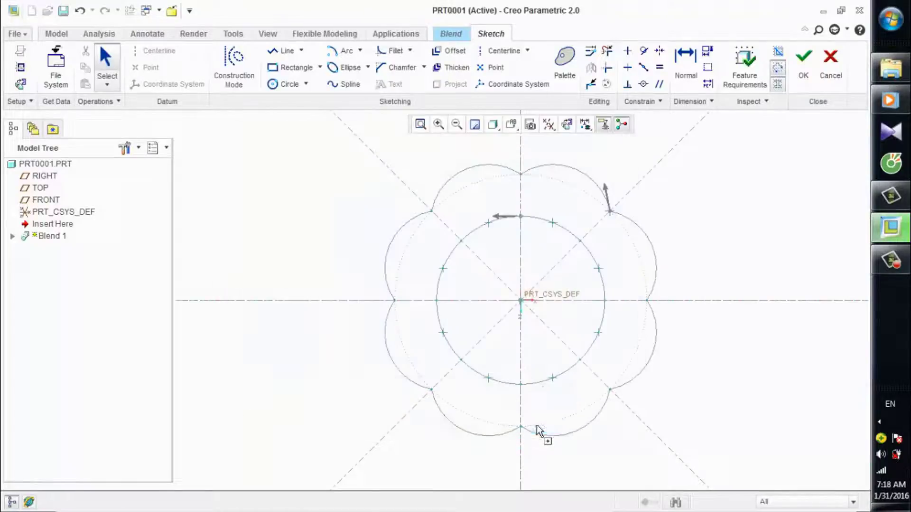
{"action": "left_click", "coordinate": [557, 286]}
{"action": "scroll", "coordinate": [602, 258], "scroll_direction": "up", "scroll_amount": 2}
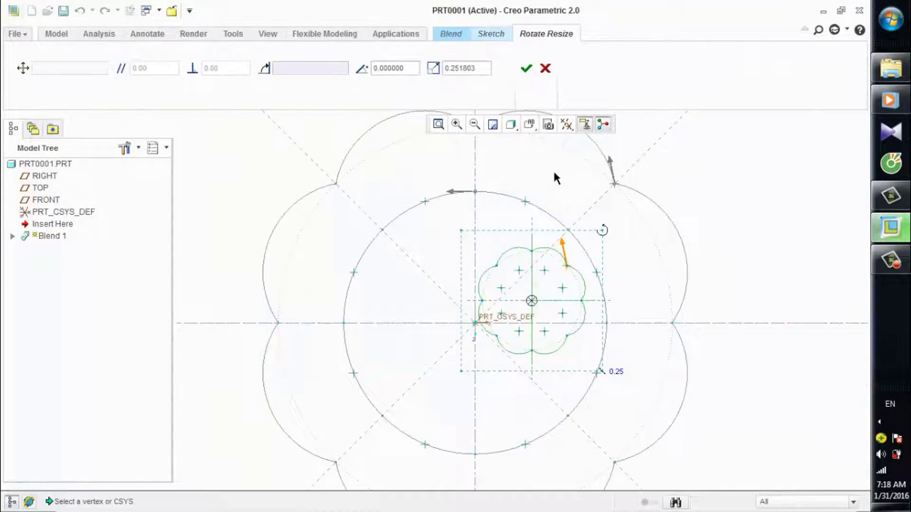
Step: Scale the imported eight-lobed profile to 0.6, rotate it 90 degrees and accept the placement
{"action": "double_click", "coordinate": [484, 76]}
{"action": "key", "text": "BackSpace"}
{"action": "type", "text": ".6"}
{"action": "key", "text": "Return"}
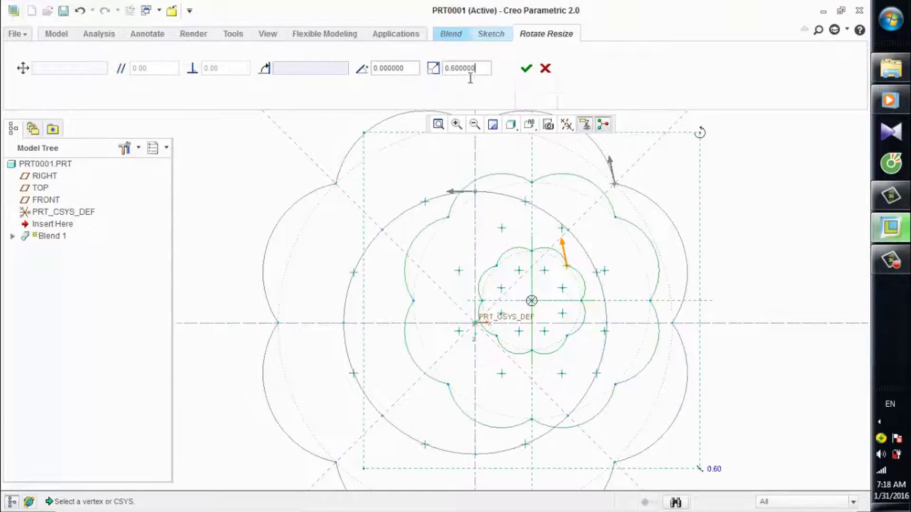
{"action": "double_click", "coordinate": [416, 74]}
{"action": "type", "text": "90"}
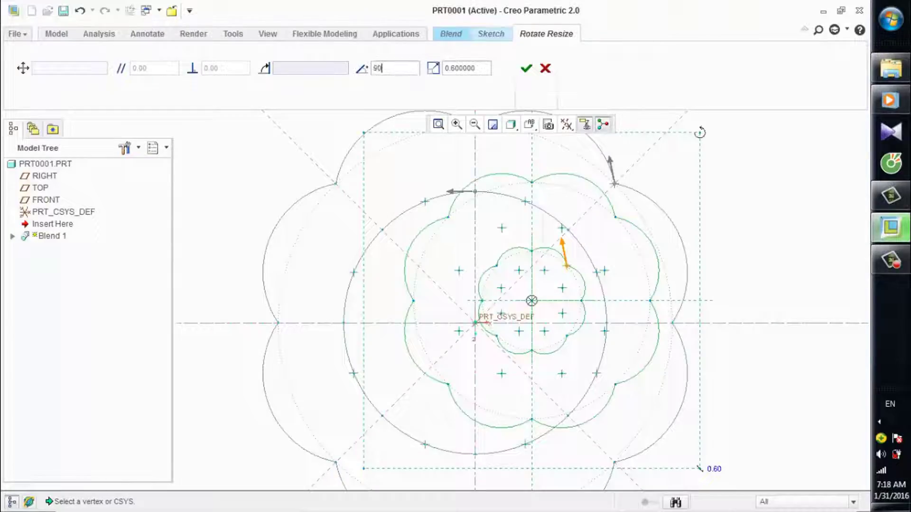
{"action": "key", "text": "Return"}
{"action": "scroll", "coordinate": [515, 209], "scroll_direction": "down", "scroll_amount": 3}
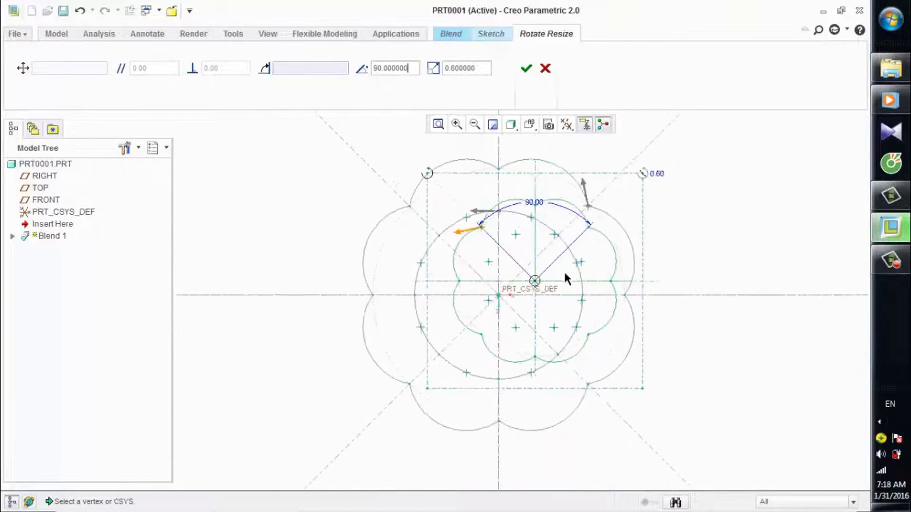
{"action": "left_click", "coordinate": [526, 68]}
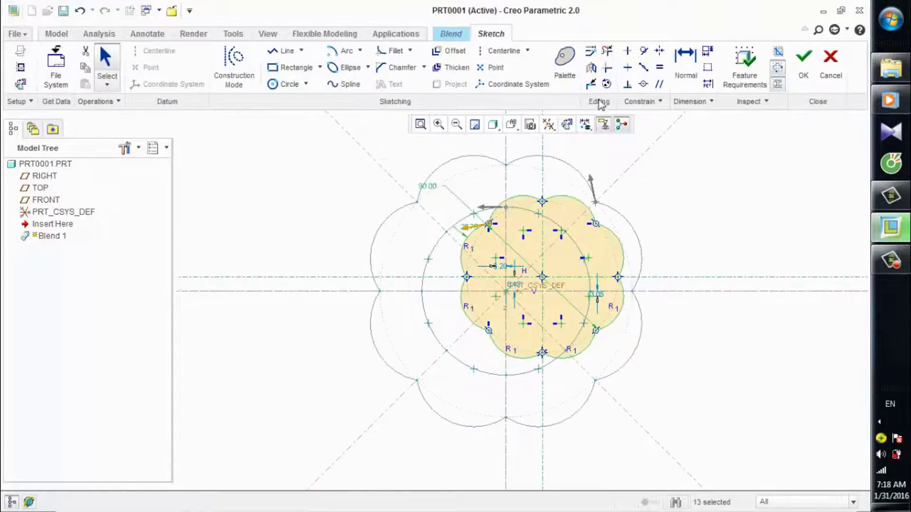
Step: Make the imported profile's center coincident with the origin of the reference axes
{"action": "left_click", "coordinate": [643, 84]}
{"action": "scroll", "coordinate": [516, 273], "scroll_direction": "up", "scroll_amount": 3}
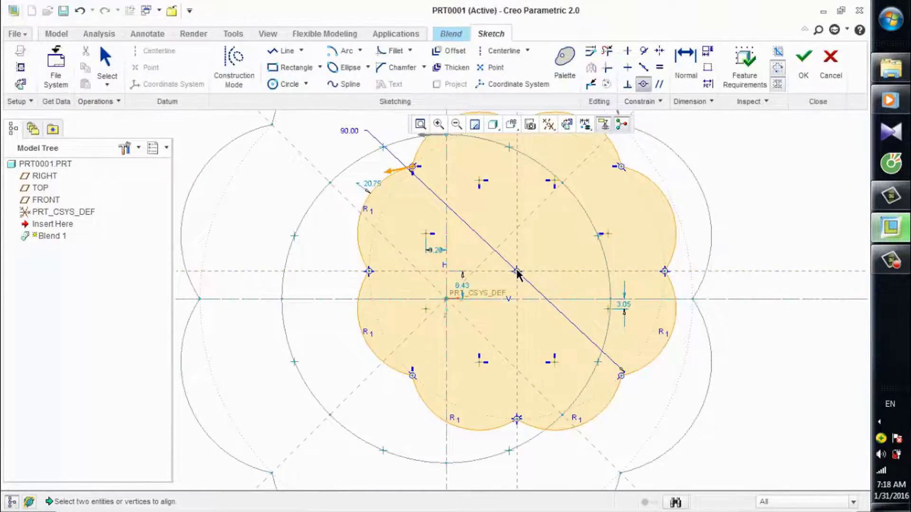
{"action": "left_click", "coordinate": [517, 272]}
{"action": "left_click", "coordinate": [446, 300]}
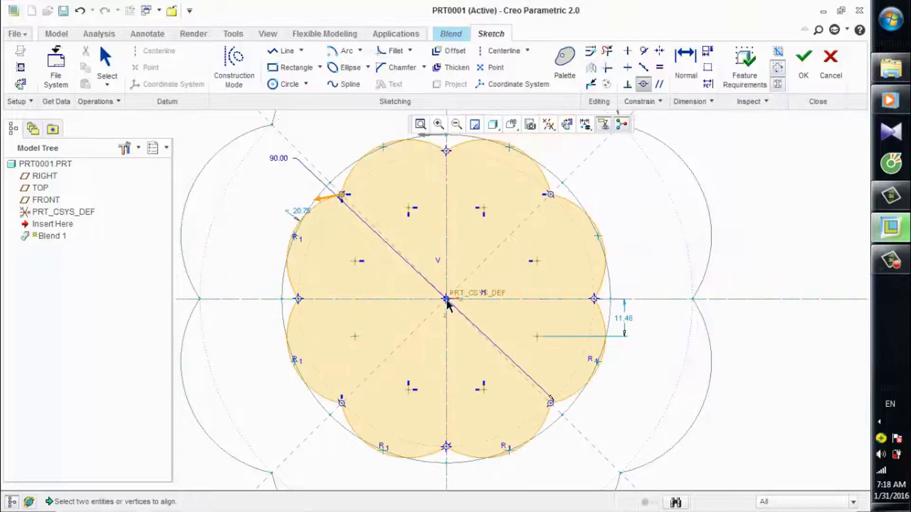
{"action": "scroll", "coordinate": [447, 302], "scroll_direction": "down", "scroll_amount": 2}
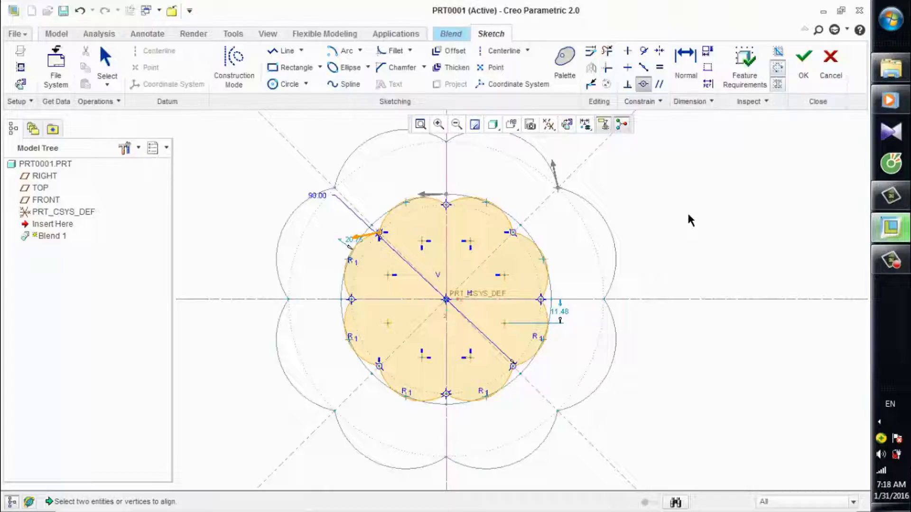
Step: Try to add equal-radius constraints between arcs of the imported eight-lobed profile
{"action": "left_click", "coordinate": [659, 67]}
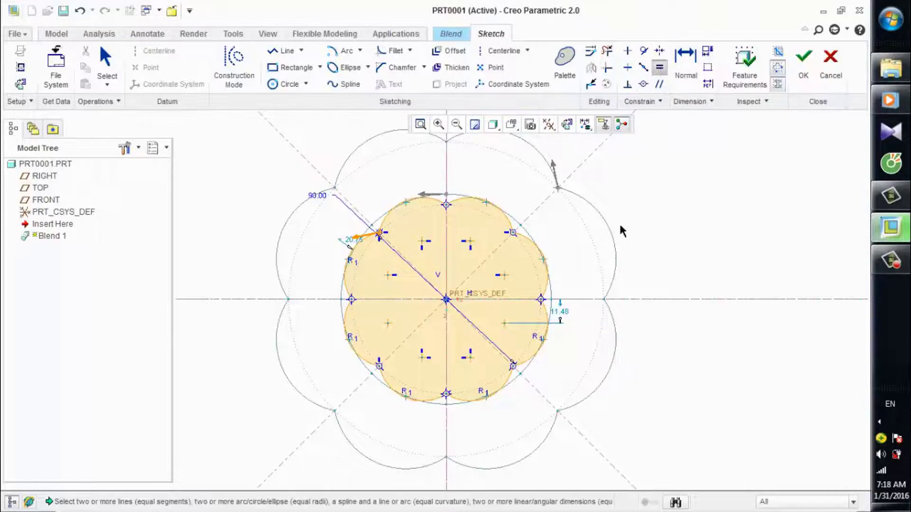
{"action": "left_click", "coordinate": [545, 292]}
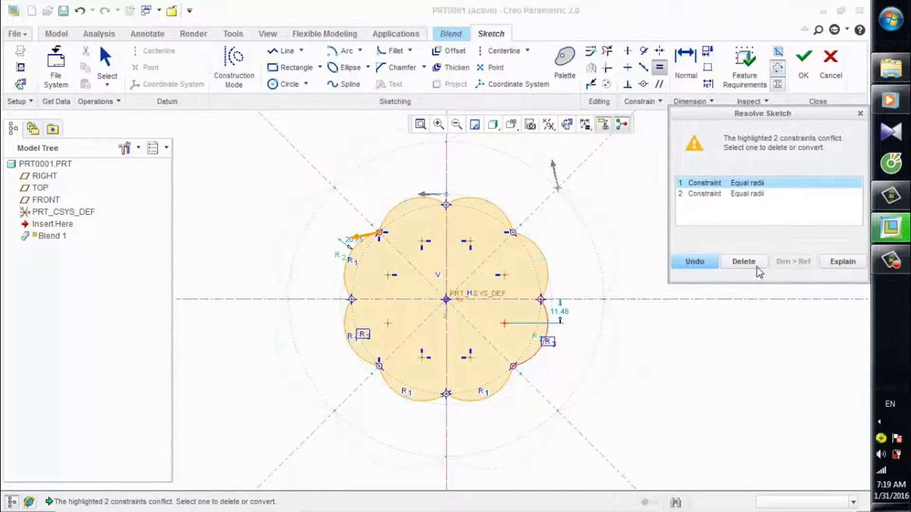
{"action": "left_click", "coordinate": [860, 113]}
{"action": "scroll", "coordinate": [341, 284], "scroll_direction": "down", "scroll_amount": 3}
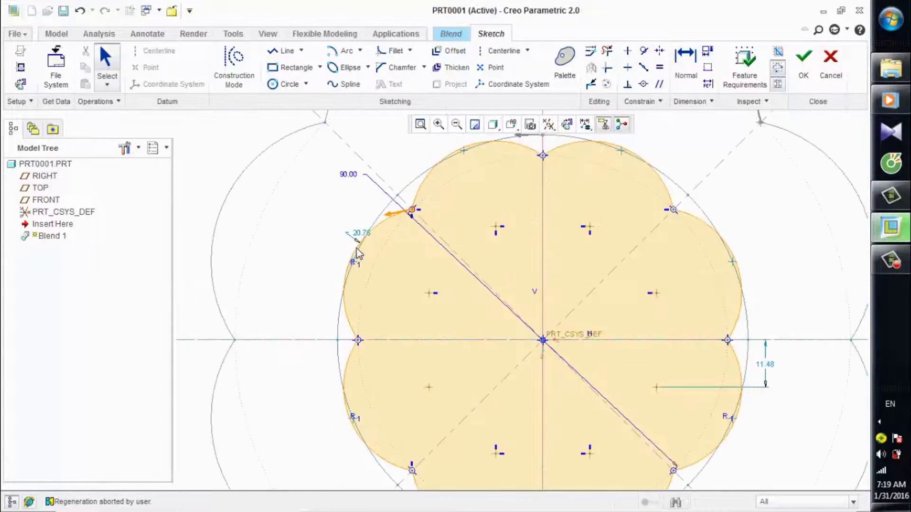
{"action": "scroll", "coordinate": [370, 298], "scroll_direction": "up", "scroll_amount": 3}
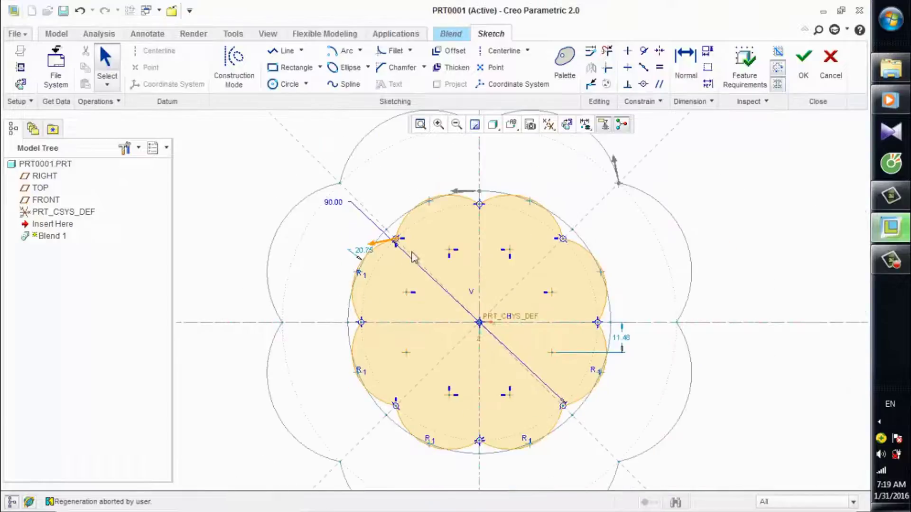
{"action": "scroll", "coordinate": [436, 216], "scroll_direction": "up", "scroll_amount": 1}
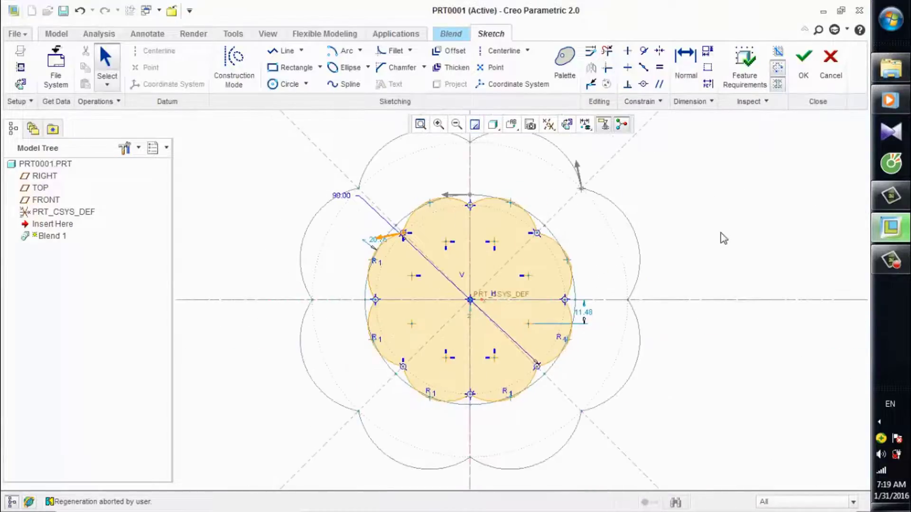
Step: Finish the Section 3 sketch, and insert a fourth section offset 100 from Section 3, opened for sketching
{"action": "left_click", "coordinate": [801, 67]}
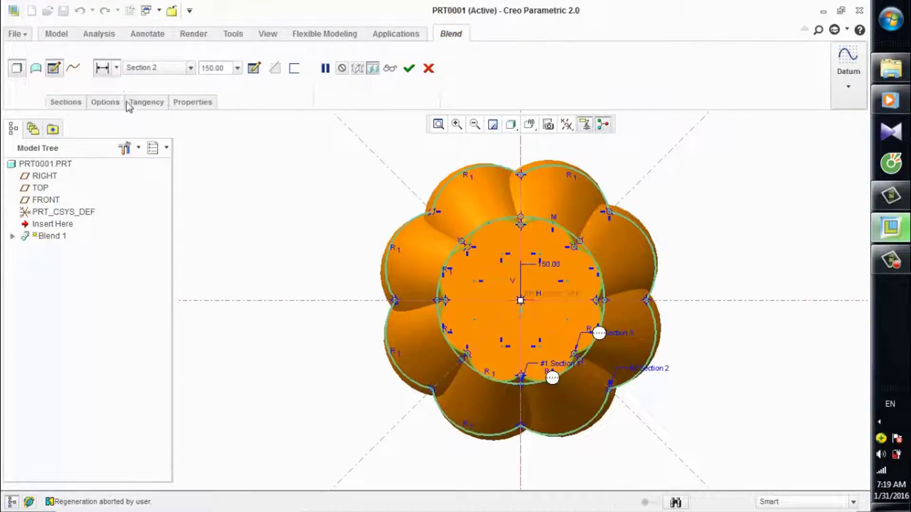
{"action": "left_click", "coordinate": [66, 102]}
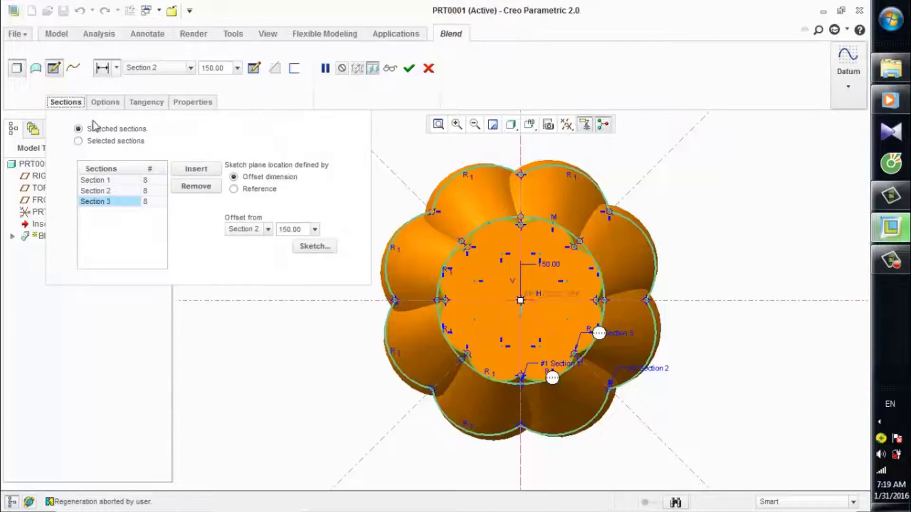
{"action": "left_click", "coordinate": [189, 171]}
{"action": "left_click", "coordinate": [311, 247]}
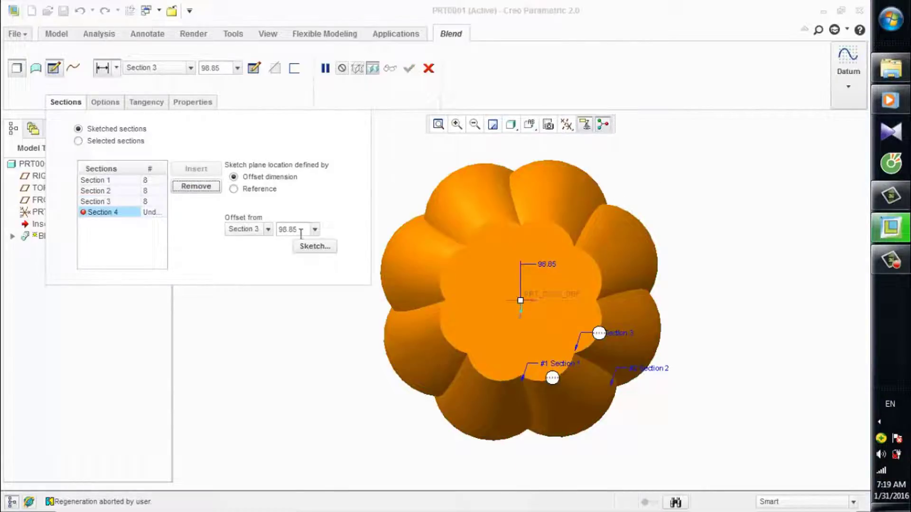
{"action": "double_click", "coordinate": [300, 232]}
{"action": "type", "text": "100"}
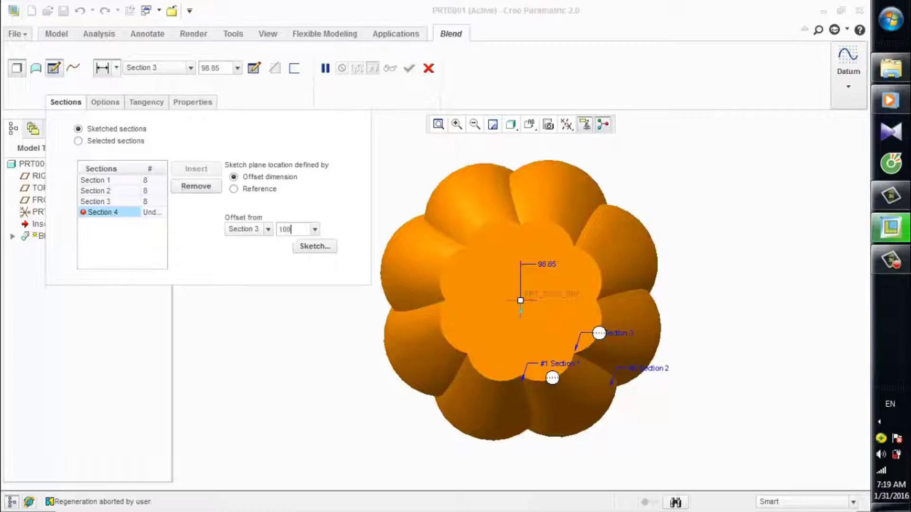
{"action": "left_click", "coordinate": [313, 248]}
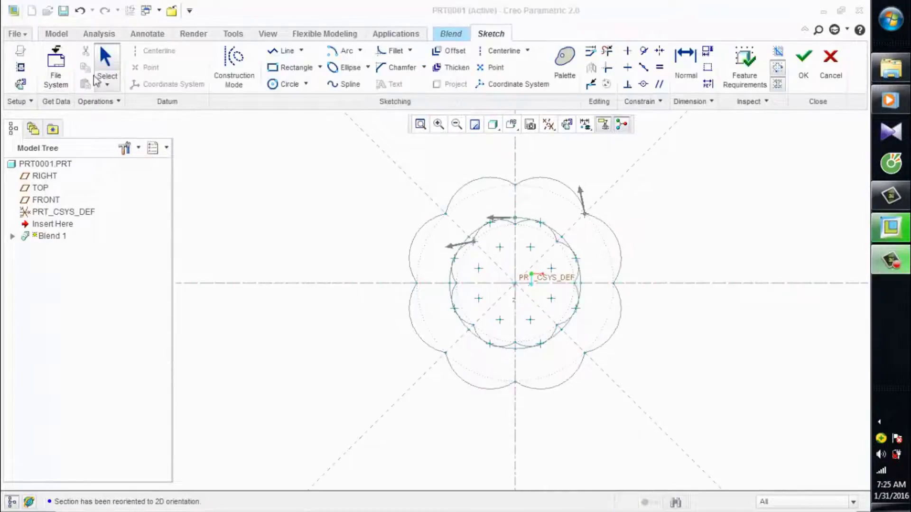
Step: Import the saved sketch 02.sec into Section 4, placing it just above the shared center
{"action": "left_click", "coordinate": [56, 76]}
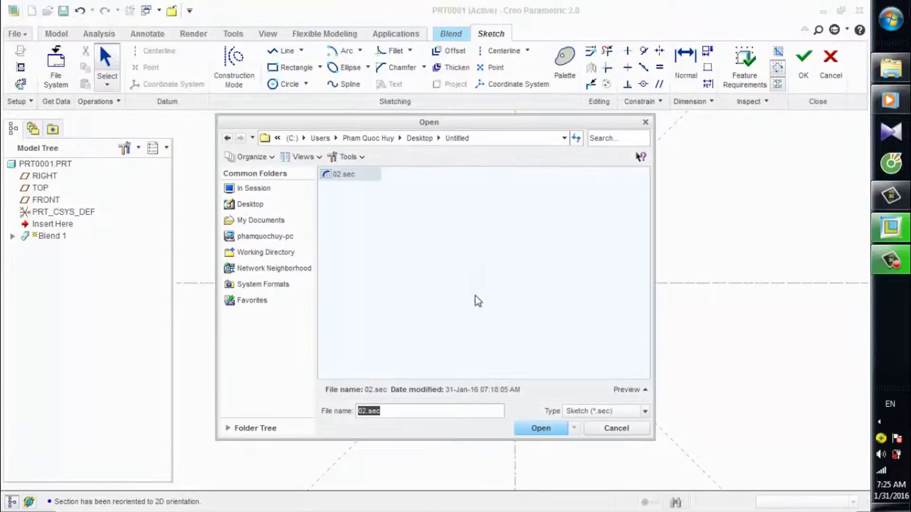
{"action": "left_click", "coordinate": [535, 429]}
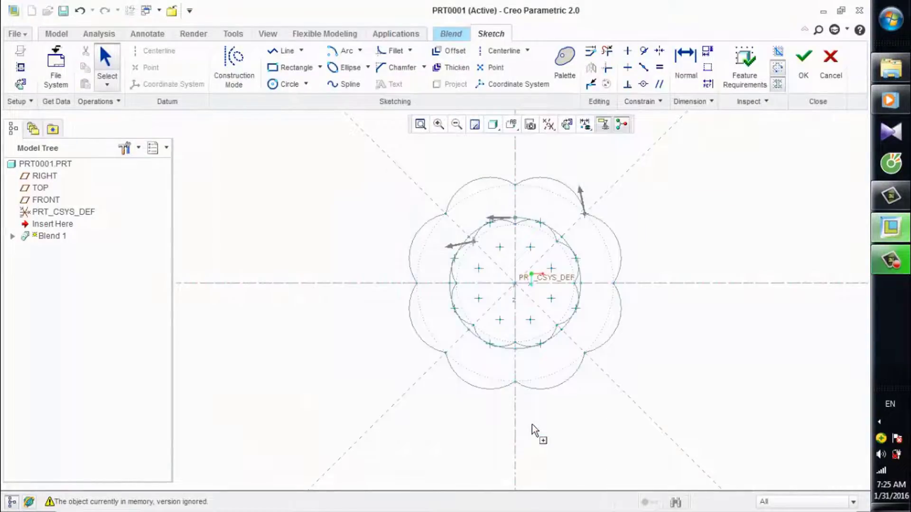
{"action": "left_click", "coordinate": [525, 265]}
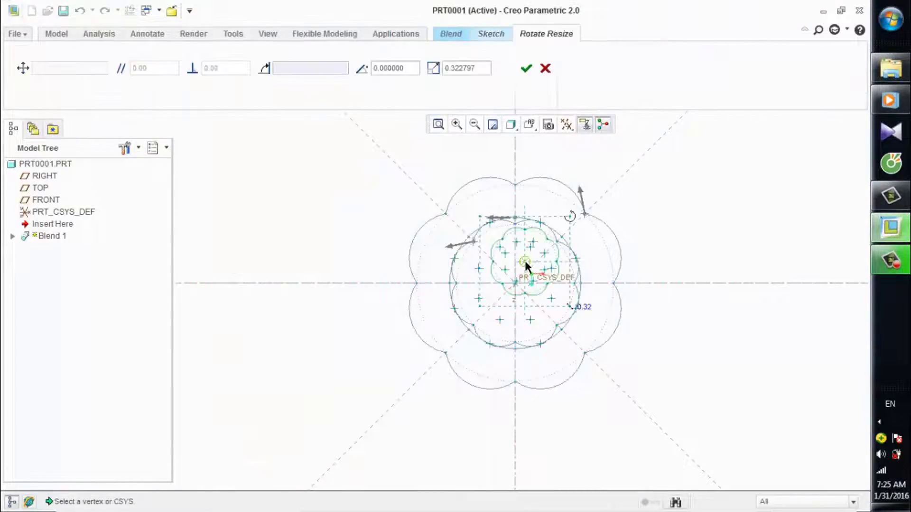
Step: Scale the imported profile in Section 4 to 2, rotate it 135 degrees and accept the placement
{"action": "double_click", "coordinate": [472, 73]}
{"action": "type", "text": "2"}
{"action": "key", "text": "Return"}
{"action": "double_click", "coordinate": [406, 75]}
{"action": "type", "text": "135"}
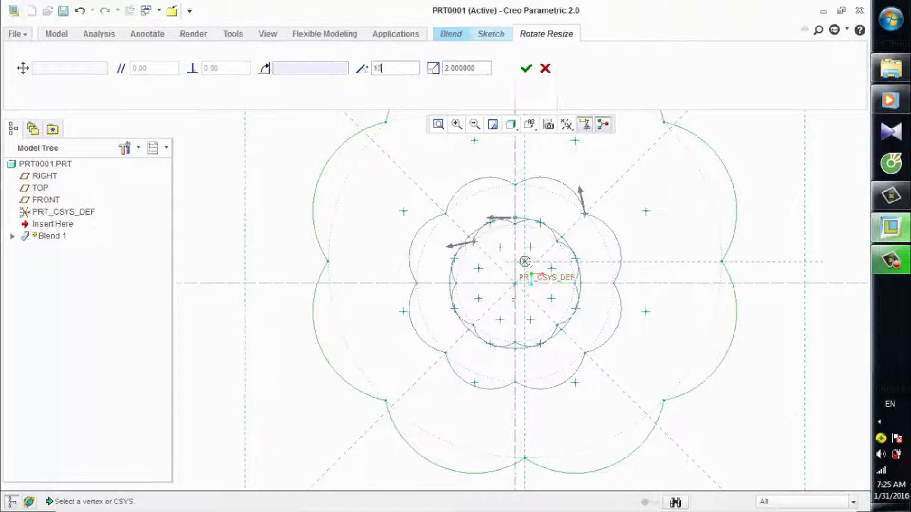
{"action": "key", "text": "Return"}
{"action": "scroll", "coordinate": [634, 282], "scroll_direction": "up", "scroll_amount": 3}
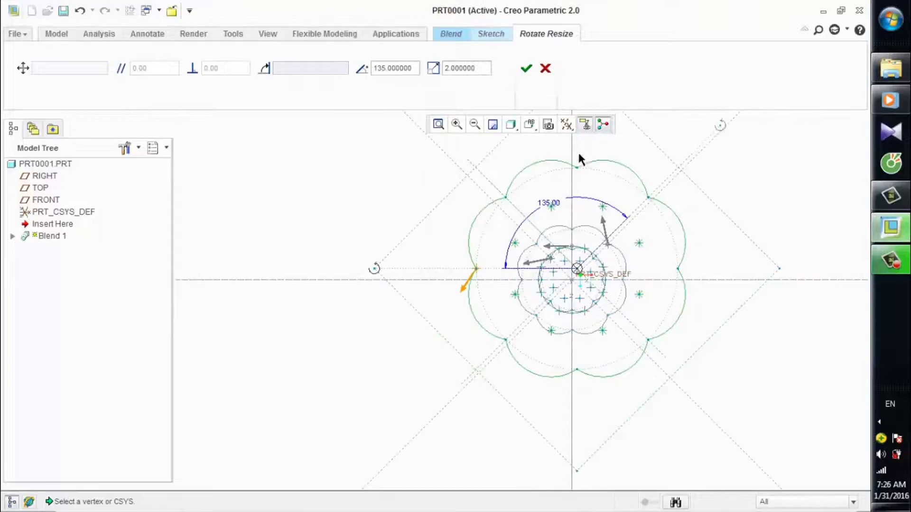
{"action": "left_click", "coordinate": [526, 70]}
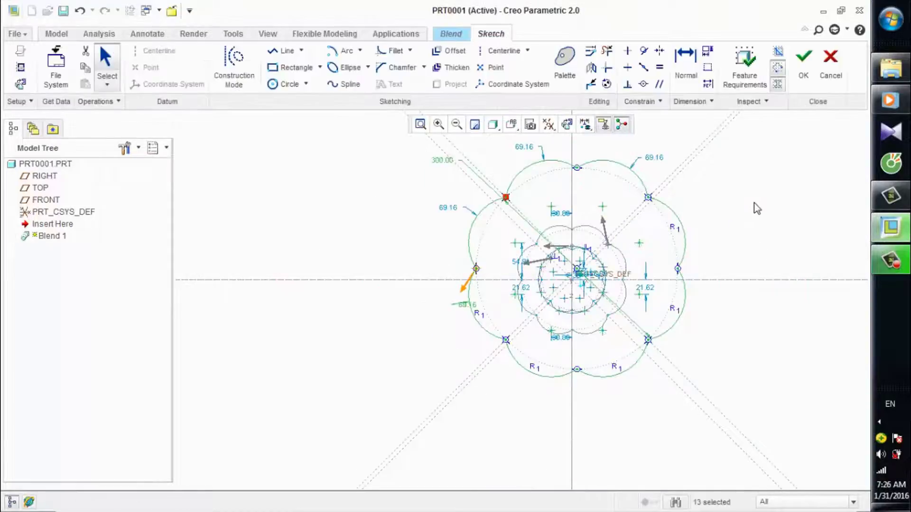
{"action": "scroll", "coordinate": [628, 284], "scroll_direction": "up", "scroll_amount": 3}
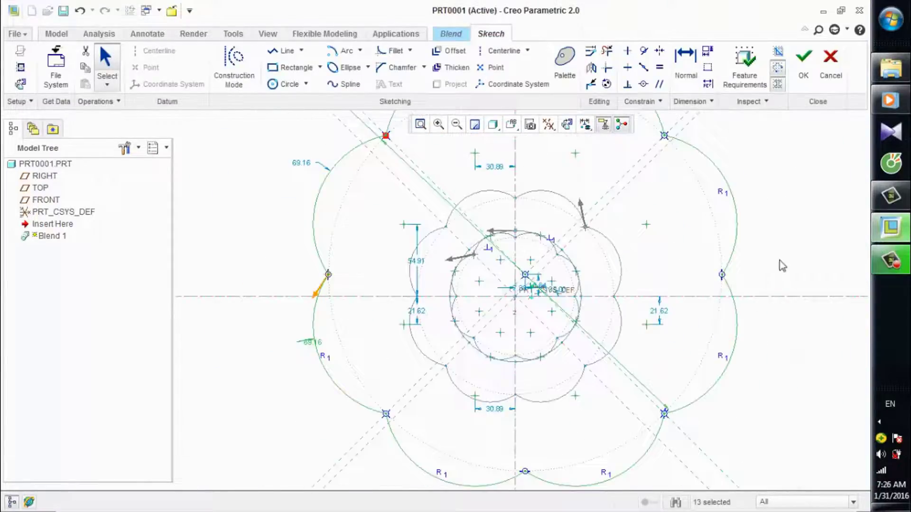
{"action": "scroll", "coordinate": [551, 247], "scroll_direction": "down", "scroll_amount": 3}
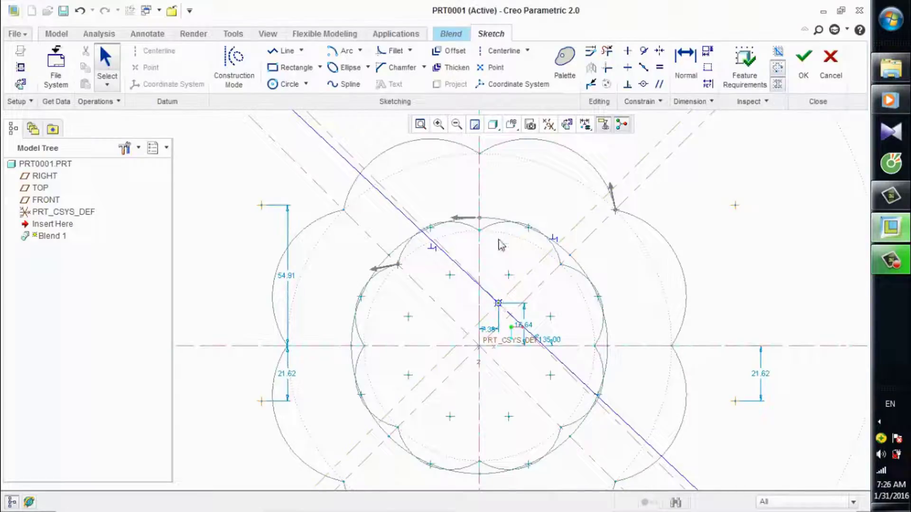
Step: Try to make the imported profile's center coincident with the shared center, and undo the constraint
{"action": "left_click", "coordinate": [643, 84]}
{"action": "left_click", "coordinate": [499, 304]}
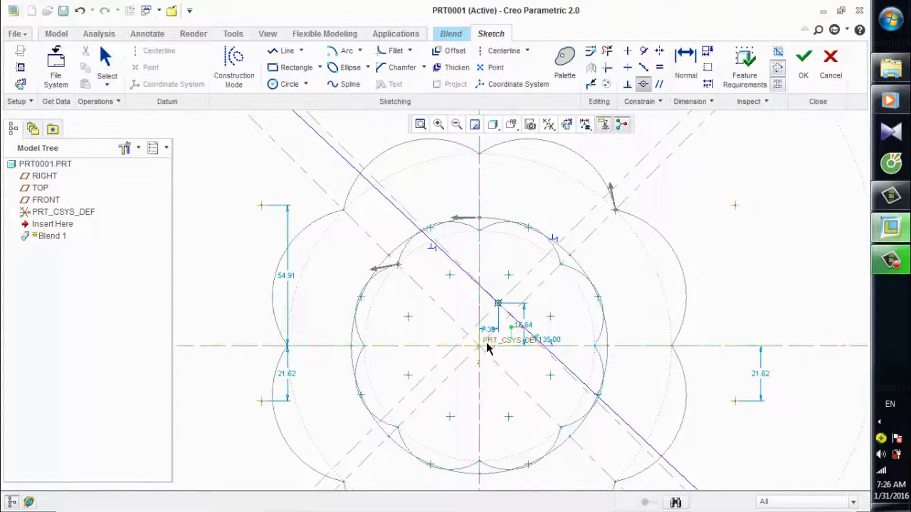
{"action": "left_click", "coordinate": [480, 351]}
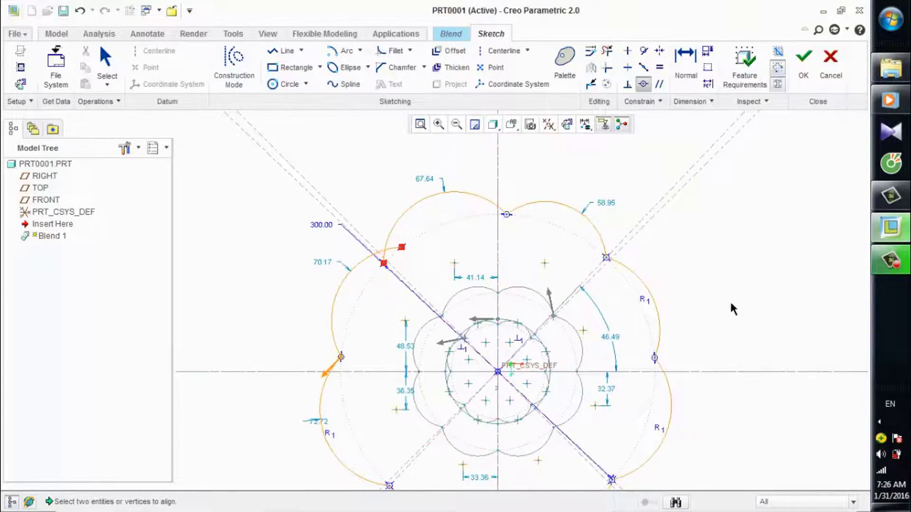
{"action": "scroll", "coordinate": [733, 309], "scroll_direction": "down", "scroll_amount": 2}
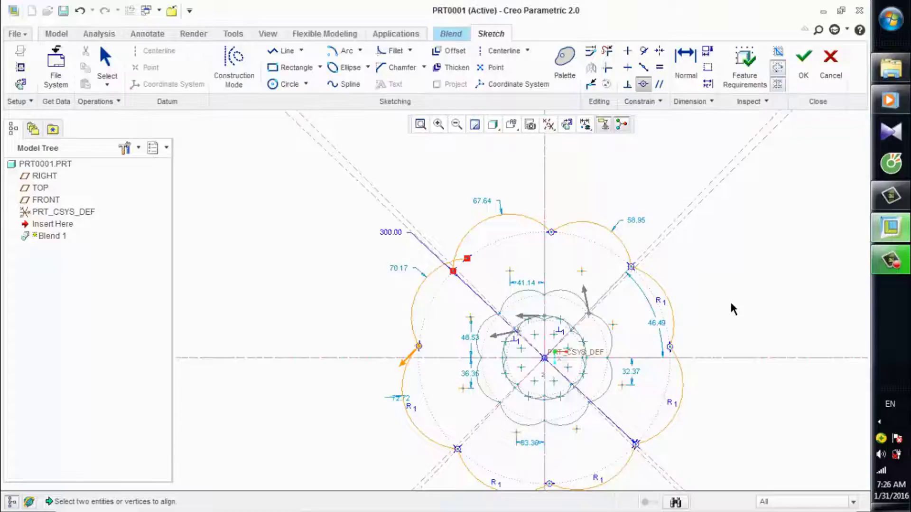
{"action": "middle_click", "coordinate": [500, 285]}
Step: Join the open arc ends at the outer profile's upper-left corner with a corner trim, and delete the excess arc segments
{"action": "scroll", "coordinate": [503, 280], "scroll_direction": "up", "scroll_amount": 3}
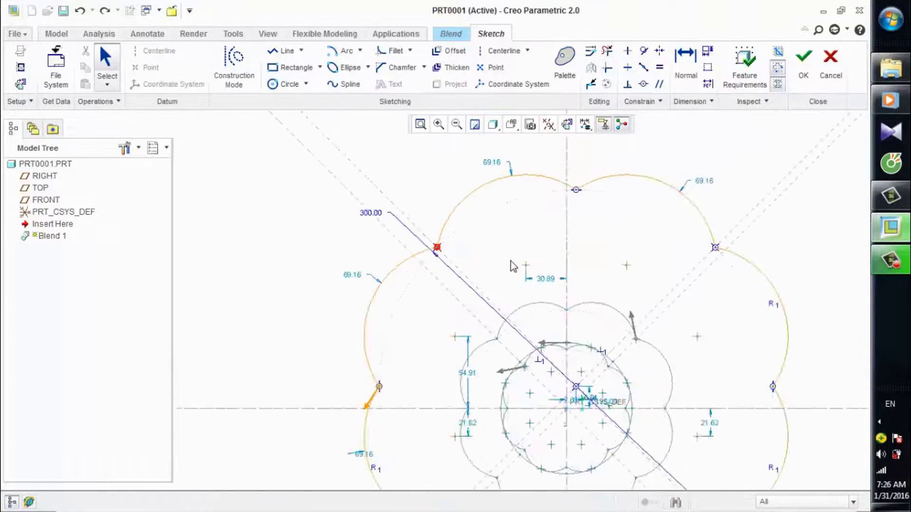
{"action": "scroll", "coordinate": [510, 261], "scroll_direction": "up", "scroll_amount": 4}
{"action": "scroll", "coordinate": [356, 234], "scroll_direction": "up", "scroll_amount": 3}
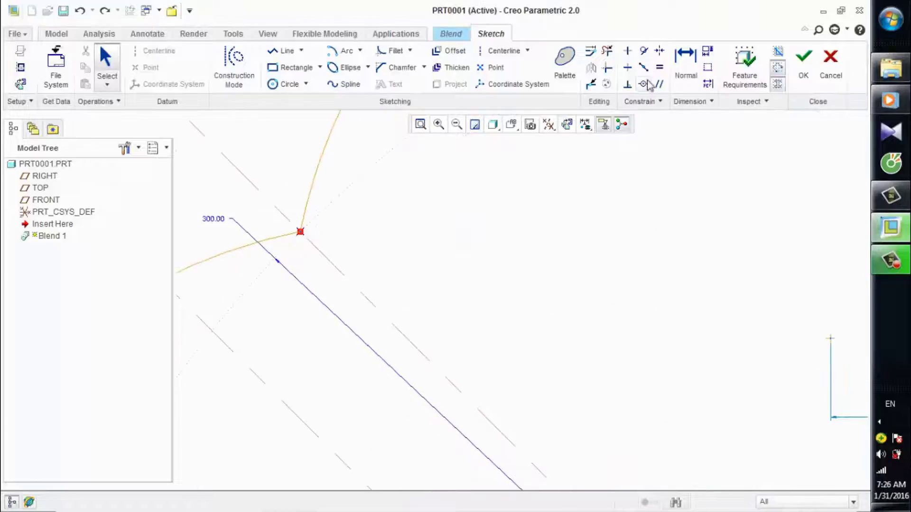
{"action": "left_click", "coordinate": [608, 68]}
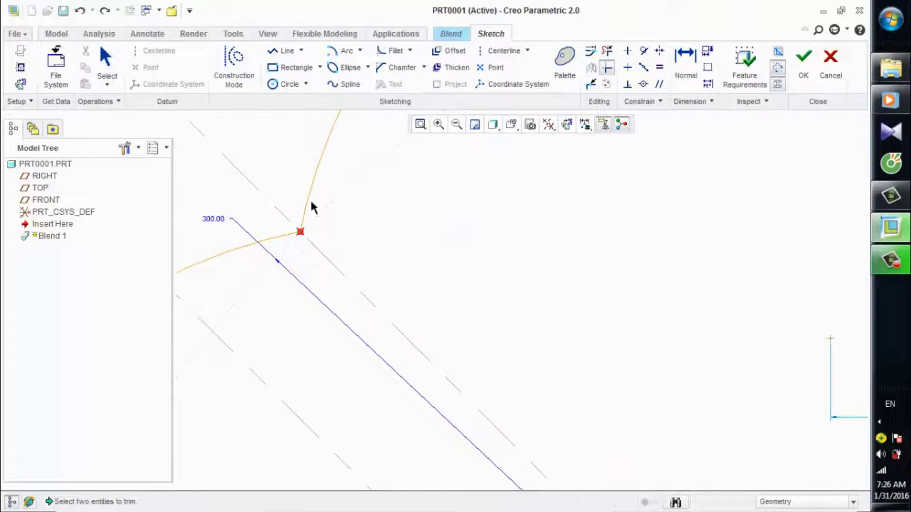
{"action": "scroll", "coordinate": [397, 267], "scroll_direction": "down", "scroll_amount": 3}
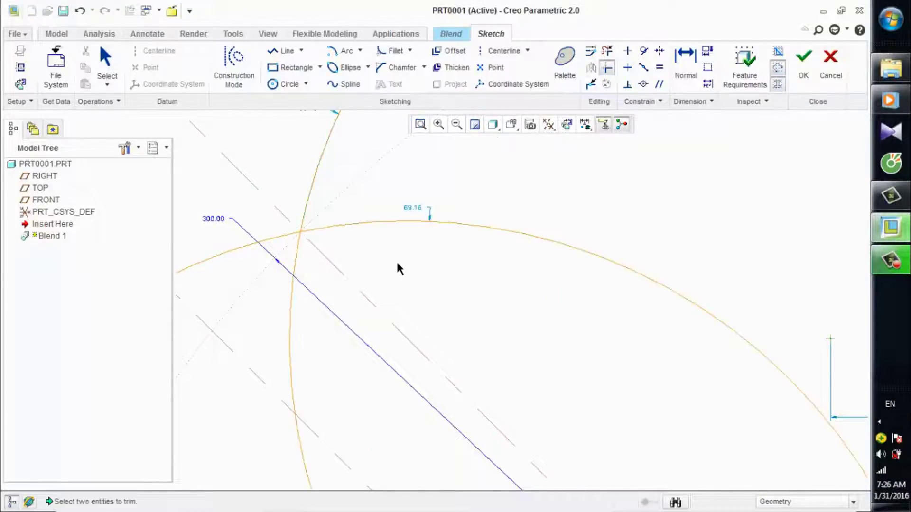
{"action": "scroll", "coordinate": [398, 267], "scroll_direction": "down", "scroll_amount": 4}
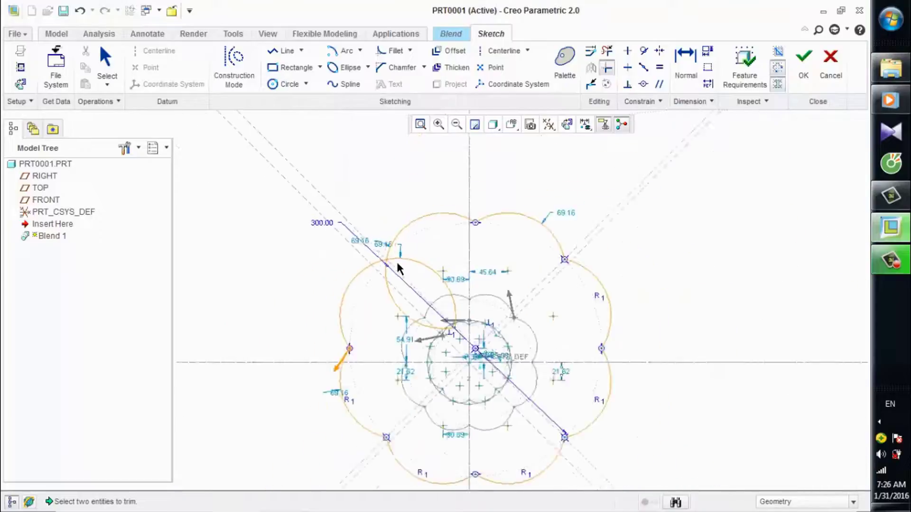
{"action": "left_click", "coordinate": [608, 52]}
{"action": "scroll", "coordinate": [429, 260], "scroll_direction": "up", "scroll_amount": 2}
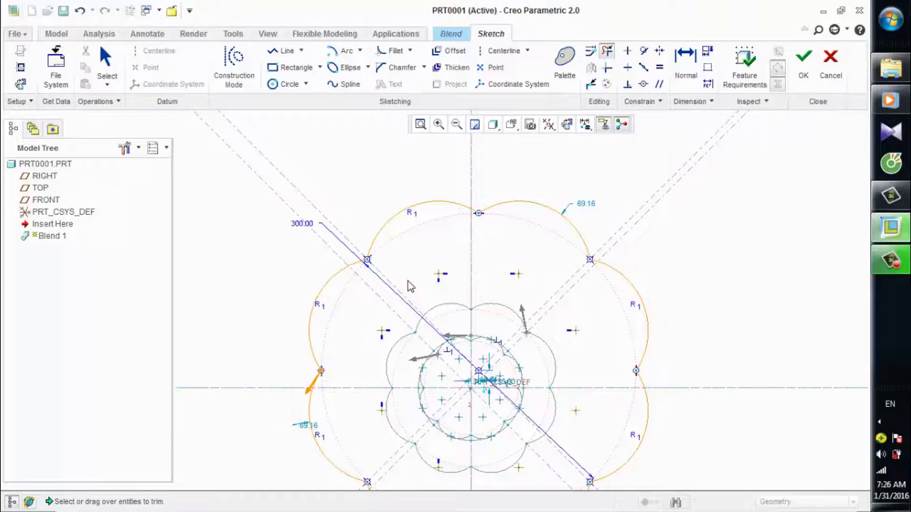
Step: Make the center of the imported eight-lobed profile coincident with the shared center of the sections
{"action": "scroll", "coordinate": [406, 285], "scroll_direction": "down", "scroll_amount": 3}
{"action": "scroll", "coordinate": [406, 347], "scroll_direction": "up", "scroll_amount": 2}
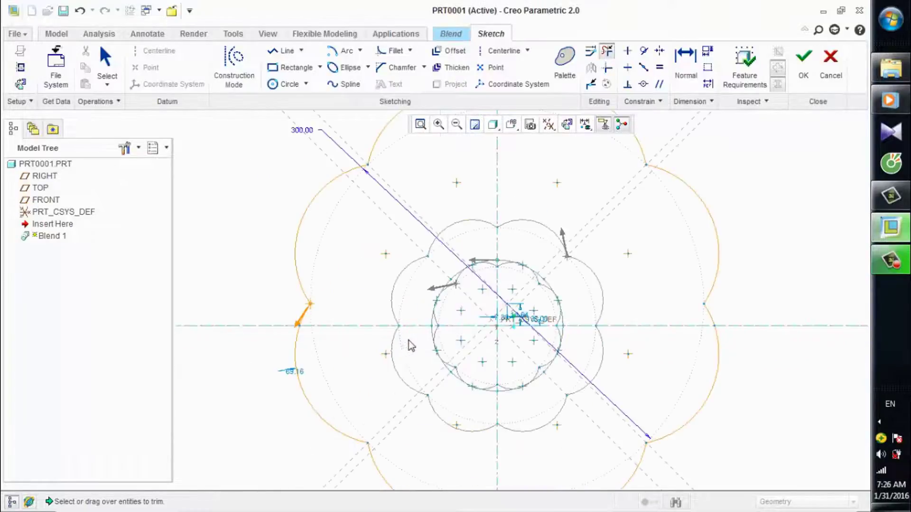
{"action": "scroll", "coordinate": [451, 336], "scroll_direction": "up", "scroll_amount": 2}
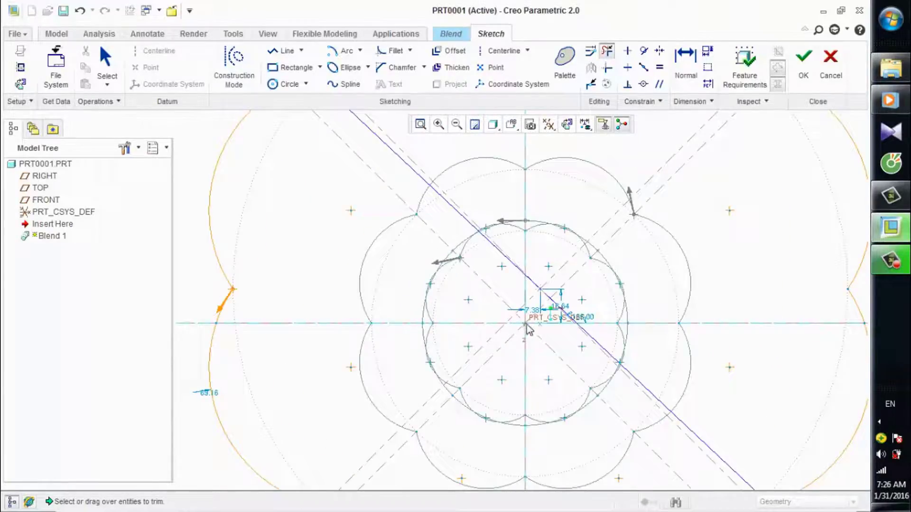
{"action": "scroll", "coordinate": [541, 302], "scroll_direction": "down", "scroll_amount": 2}
{"action": "scroll", "coordinate": [543, 298], "scroll_direction": "down", "scroll_amount": 1}
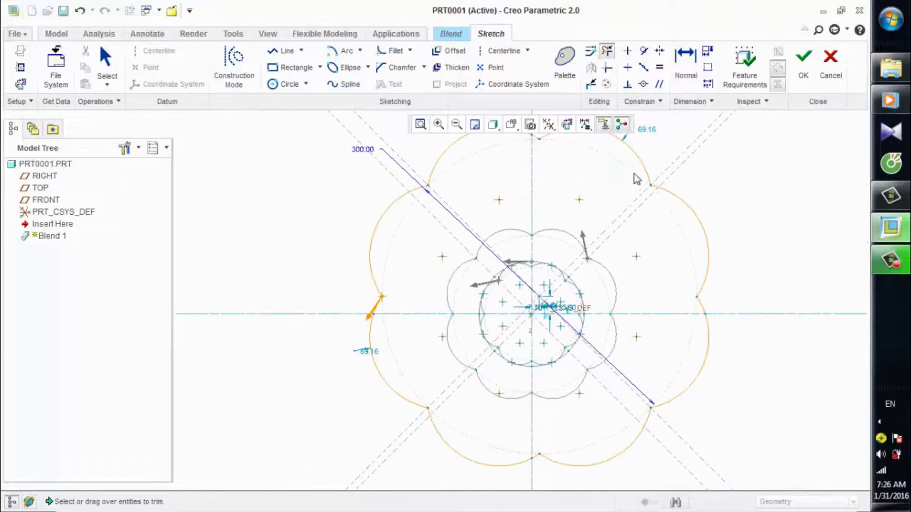
{"action": "left_click", "coordinate": [644, 84]}
{"action": "scroll", "coordinate": [538, 294], "scroll_direction": "up", "scroll_amount": 4}
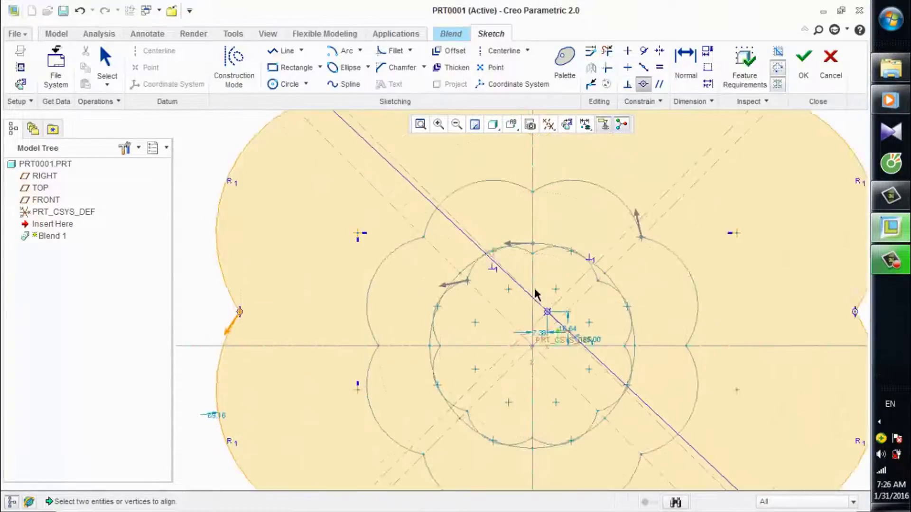
{"action": "left_click", "coordinate": [555, 327]}
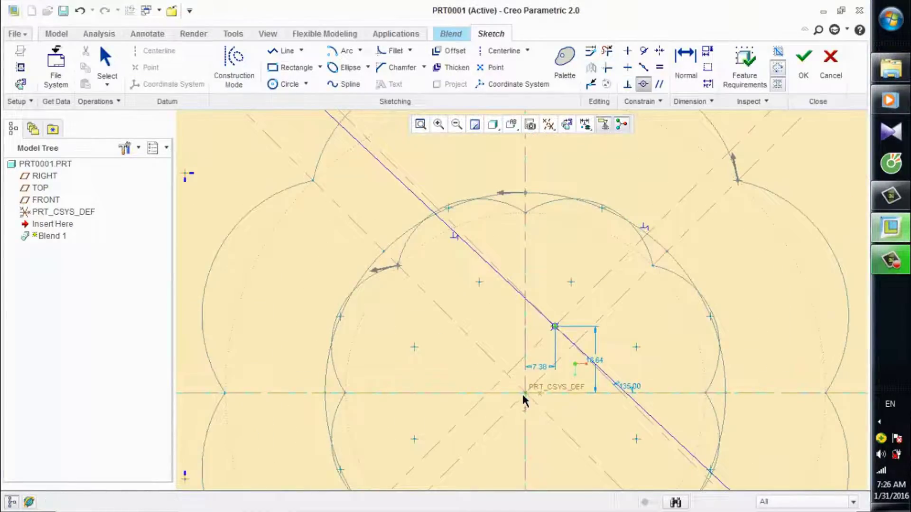
{"action": "scroll", "coordinate": [529, 398], "scroll_direction": "down", "scroll_amount": 6}
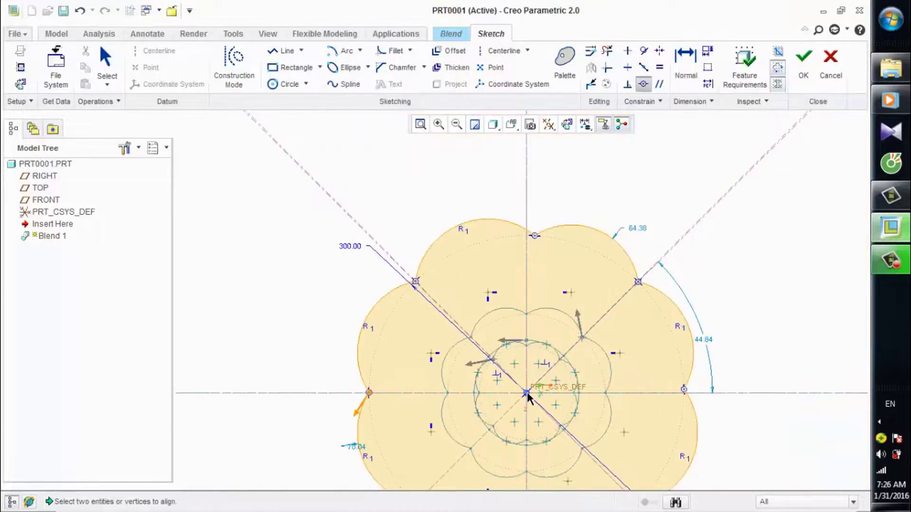
Step: Constrain the upper-right arc of the outer profile to equal radius with its neighboring arc, and finish the Section 4 sketch
{"action": "scroll", "coordinate": [535, 308], "scroll_direction": "down", "scroll_amount": 2}
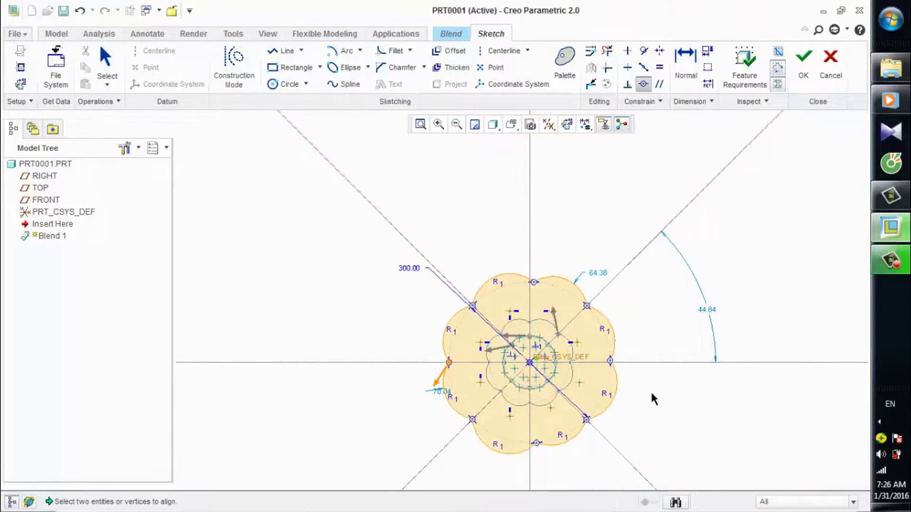
{"action": "scroll", "coordinate": [627, 413], "scroll_direction": "up", "scroll_amount": 1}
{"action": "left_click", "coordinate": [659, 67]}
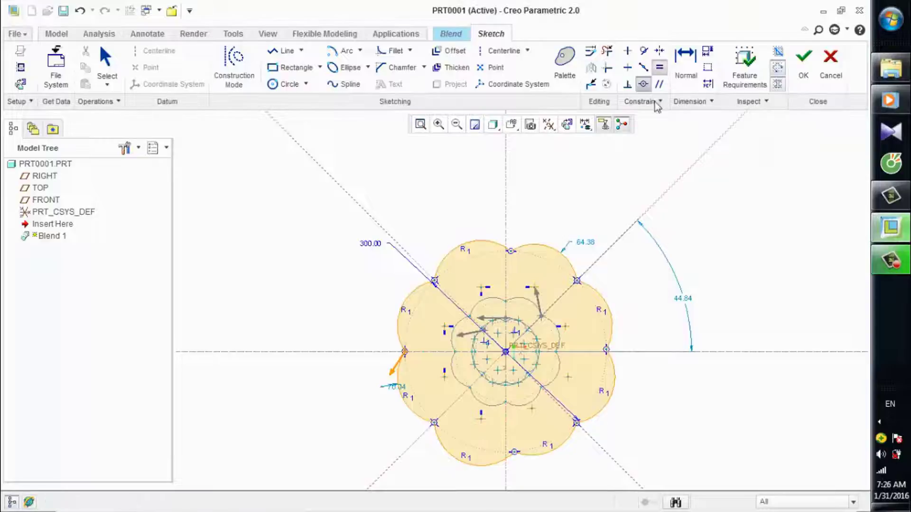
{"action": "left_click", "coordinate": [613, 324]}
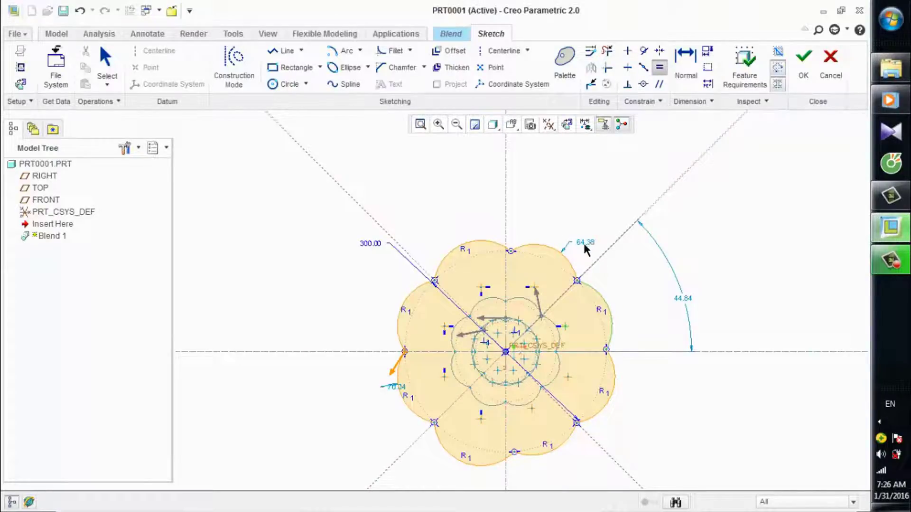
{"action": "left_click", "coordinate": [571, 263]}
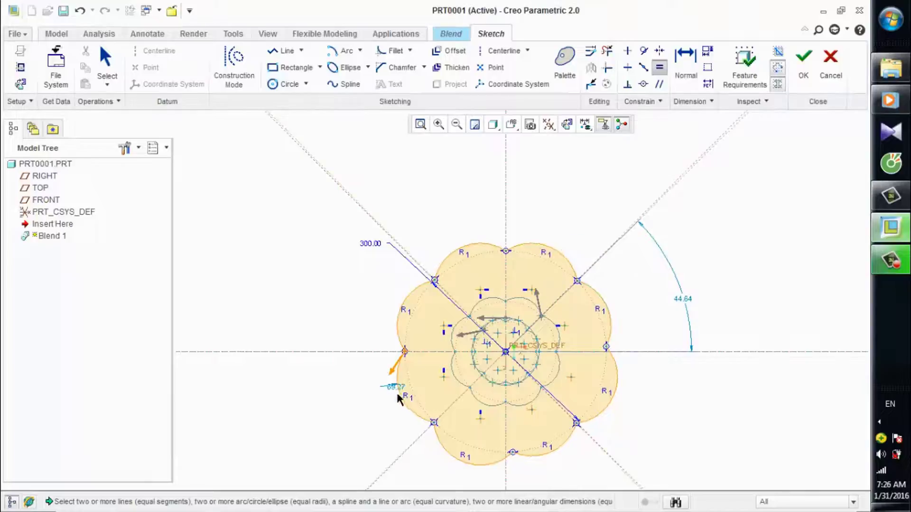
{"action": "scroll", "coordinate": [567, 313], "scroll_direction": "up", "scroll_amount": 1}
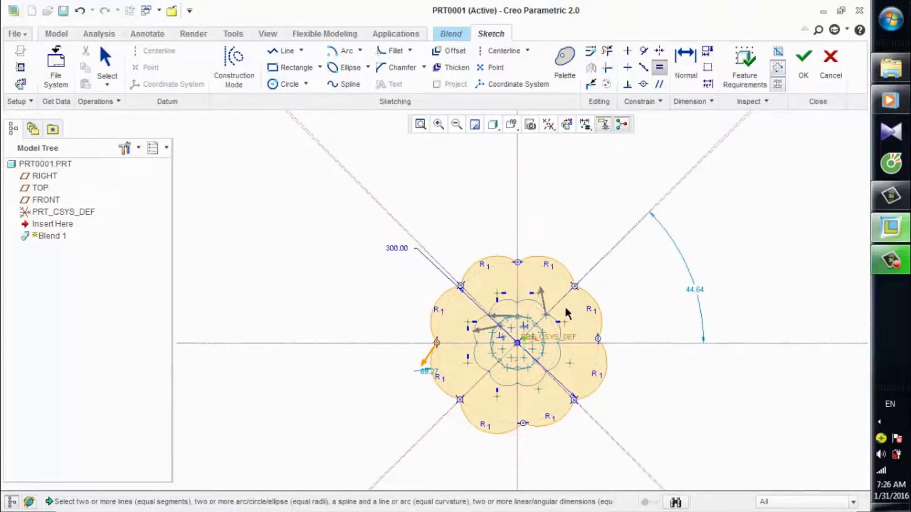
{"action": "left_click", "coordinate": [803, 71]}
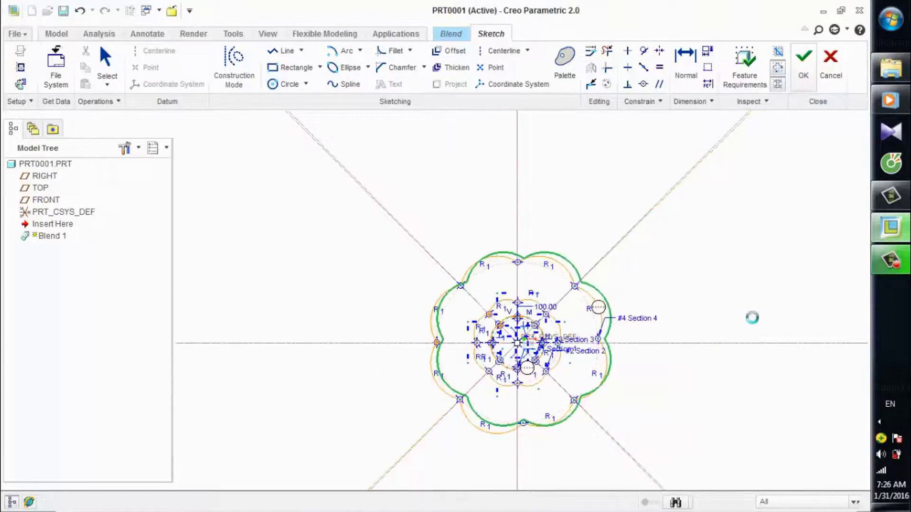
Step: Review the four-section blend preview from several angles and accept the feature
{"action": "mouse_move", "coordinate": [693, 335]}
{"action": "middle_mouse_down"}
{"action": "mouse_move", "coordinate": [674, 317]}
{"action": "mouse_move", "coordinate": [685, 278]}
{"action": "middle_mouse_up"}
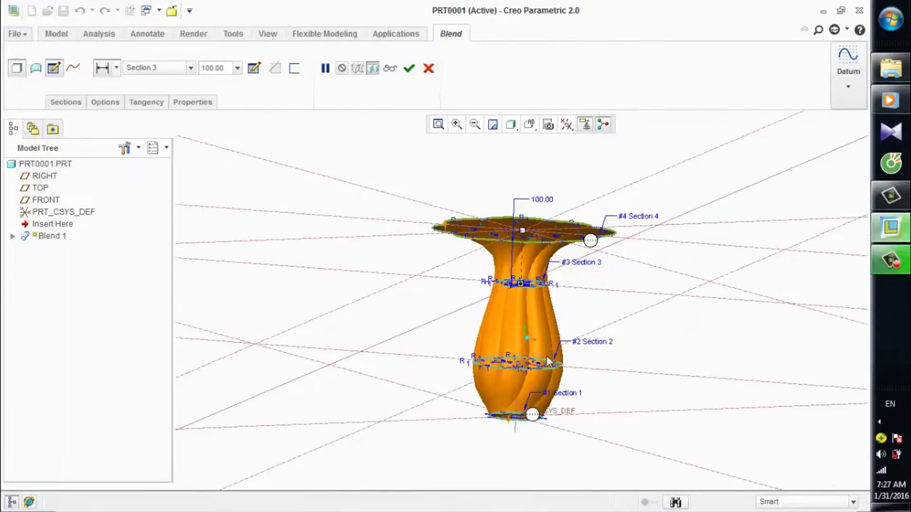
{"action": "scroll", "coordinate": [543, 332], "scroll_direction": "down", "scroll_amount": 3}
{"action": "scroll", "coordinate": [551, 347], "scroll_direction": "up", "scroll_amount": 1}
{"action": "middle_click_drag", "start_coordinate": [551, 347], "coordinate": [547, 360]}
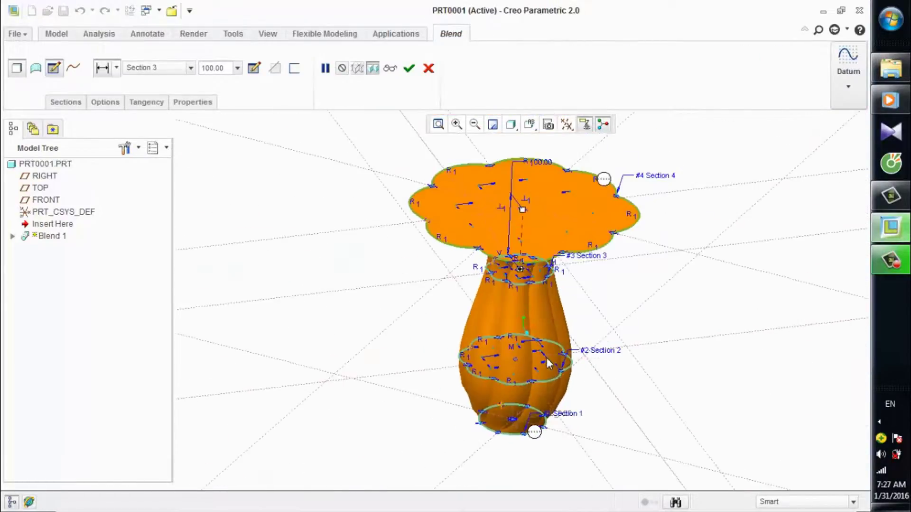
{"action": "middle_click_drag", "start_coordinate": [490, 378], "coordinate": [487, 359]}
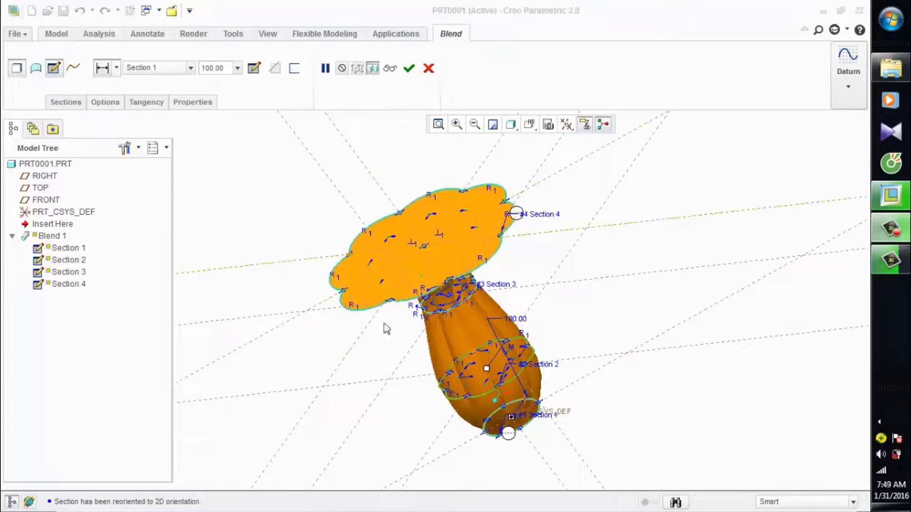
{"action": "middle_click_drag", "start_coordinate": [430, 335], "coordinate": [441, 352]}
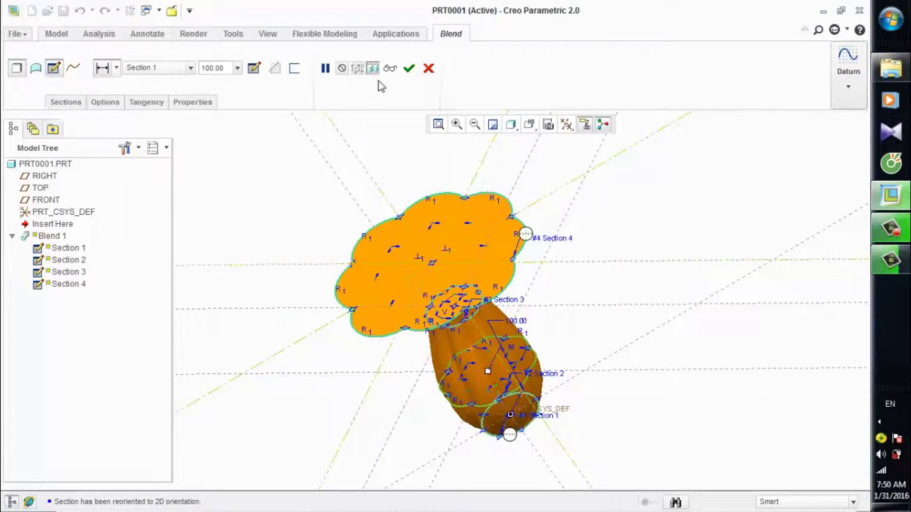
{"action": "left_click", "coordinate": [409, 69]}
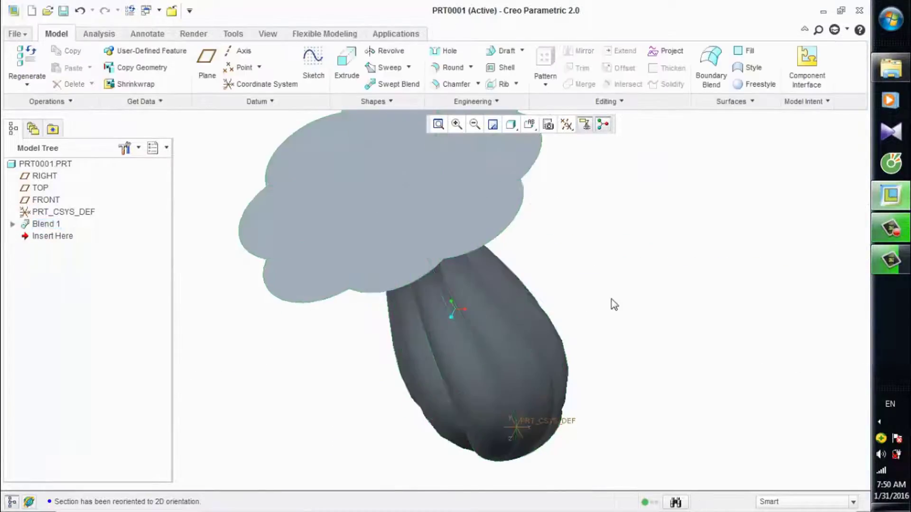
Step: Set the model's display style to Shading With Edges
{"action": "left_click", "coordinate": [530, 125]}
{"action": "left_click", "coordinate": [512, 125]}
{"action": "left_click", "coordinate": [511, 125]}
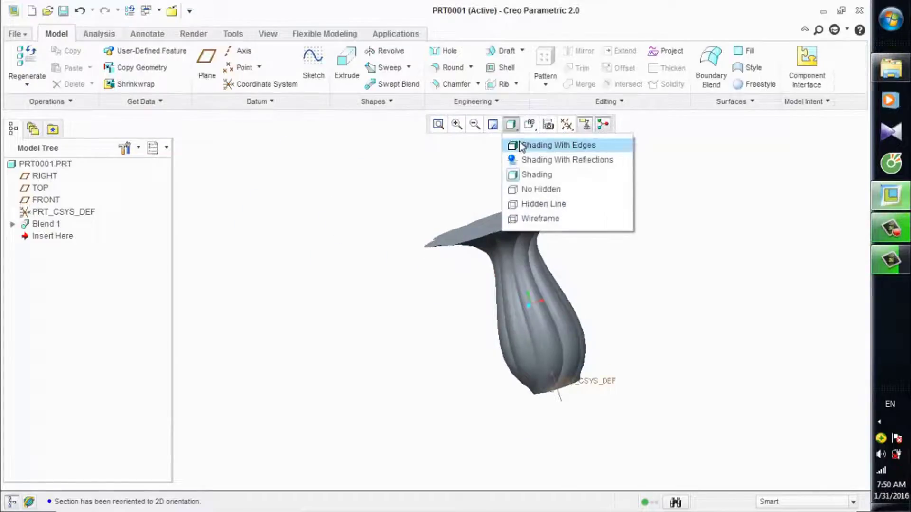
{"action": "left_click", "coordinate": [519, 145]}
{"action": "mouse_move", "coordinate": [631, 305]}
{"action": "middle_mouse_down"}
{"action": "mouse_move", "coordinate": [628, 322]}
{"action": "mouse_move", "coordinate": [637, 277]}
{"action": "mouse_move", "coordinate": [622, 240]}
{"action": "mouse_move", "coordinate": [531, 157]}
{"action": "middle_mouse_up"}
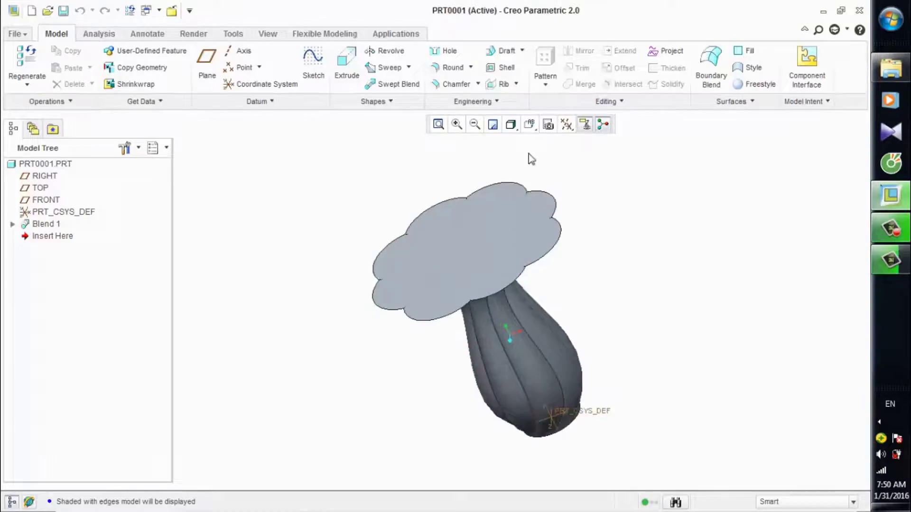
Step: Shell the blended body with a thickness of 5, removing the large eight-lobed end face
{"action": "left_click", "coordinate": [504, 69]}
{"action": "left_click", "coordinate": [484, 205]}
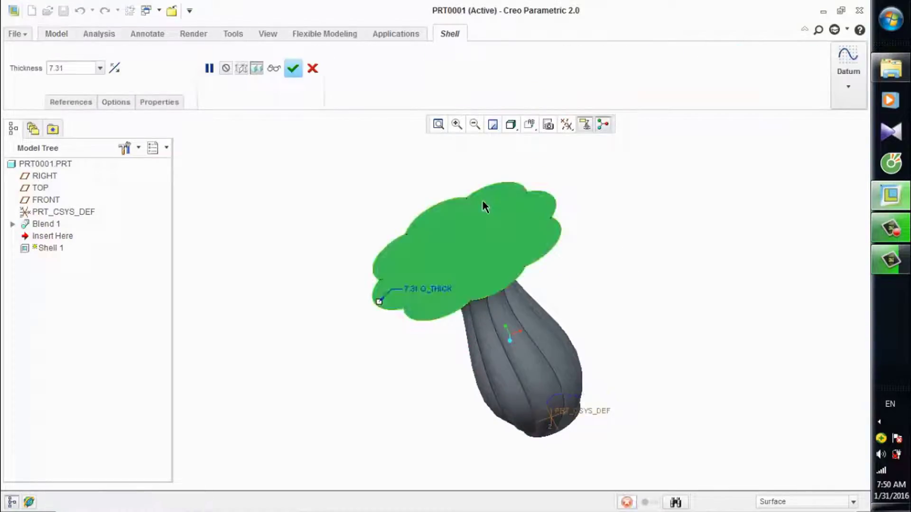
{"action": "double_click", "coordinate": [94, 80]}
{"action": "type", "text": "5"}
{"action": "key", "text": "Return"}
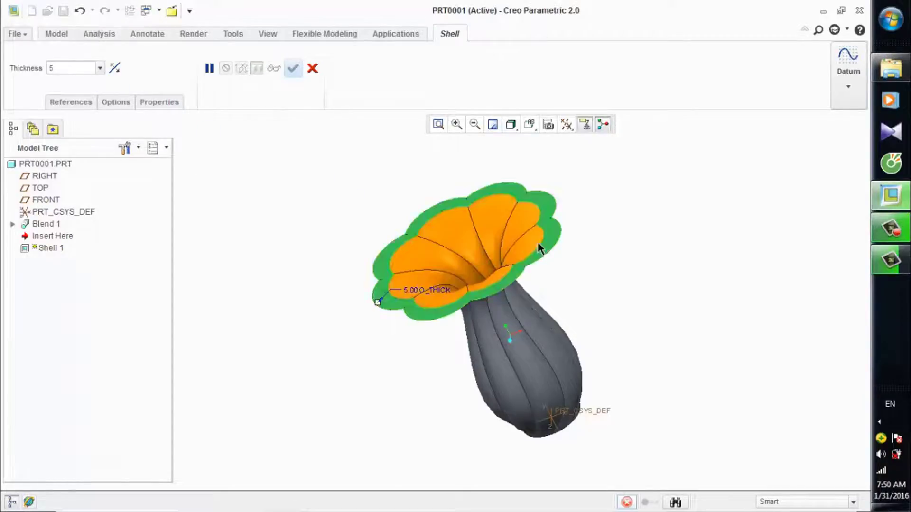
{"action": "mouse_move", "coordinate": [579, 256]}
{"action": "middle_mouse_down"}
{"action": "mouse_move", "coordinate": [602, 285]}
{"action": "mouse_move", "coordinate": [631, 234]}
{"action": "mouse_move", "coordinate": [421, 228]}
{"action": "mouse_move", "coordinate": [416, 288]}
{"action": "mouse_move", "coordinate": [486, 232]}
{"action": "mouse_move", "coordinate": [543, 252]}
{"action": "mouse_move", "coordinate": [446, 293]}
{"action": "middle_mouse_up"}
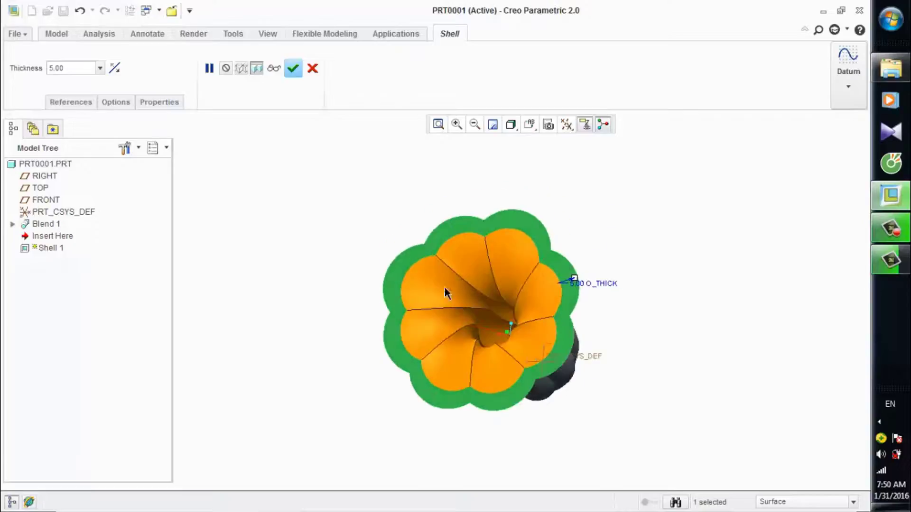
{"action": "left_click", "coordinate": [293, 69]}
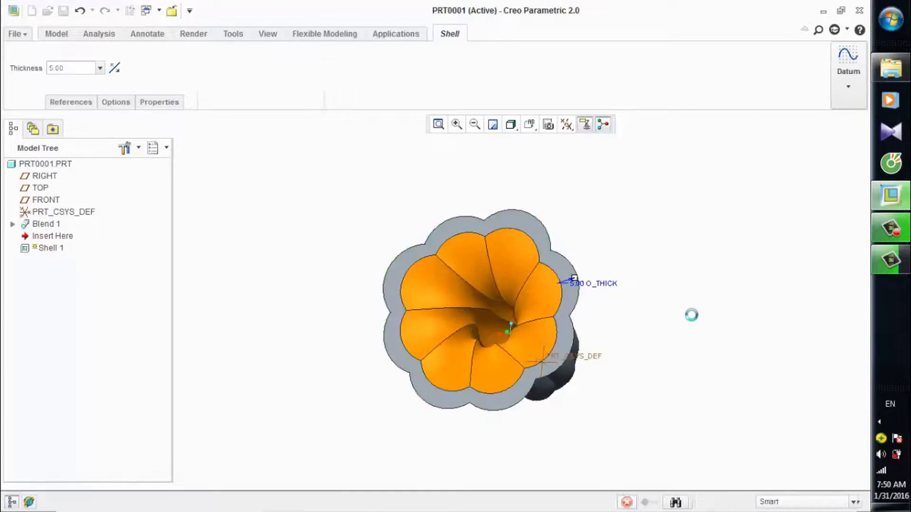
Step: Start a Round with radius 1 and select the first outer lobe edge of the vase's flared rim
{"action": "middle_click_drag", "start_coordinate": [681, 311], "coordinate": [649, 334]}
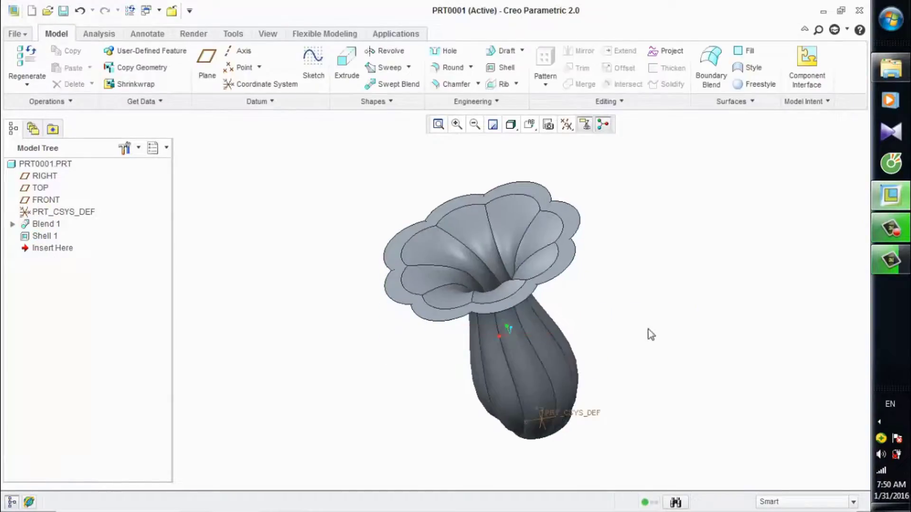
{"action": "left_click", "coordinate": [451, 68]}
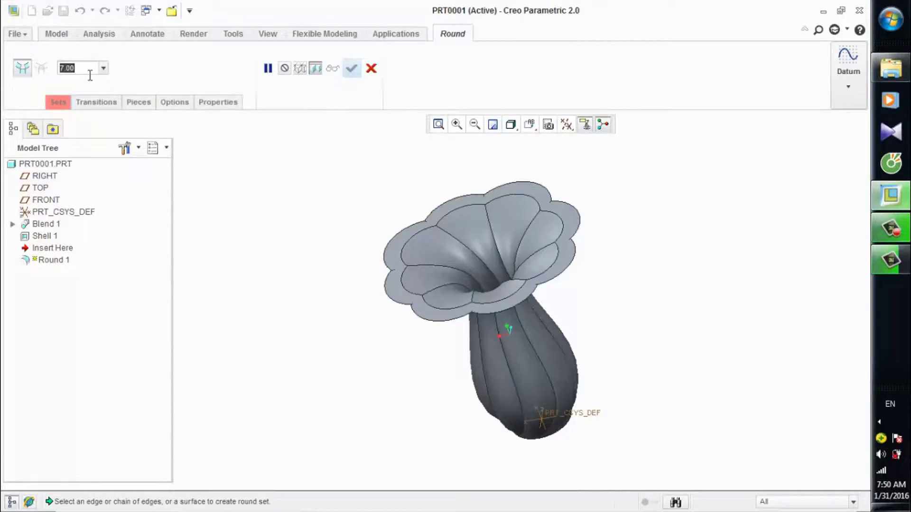
{"action": "type", "text": "1"}
{"action": "key", "text": "Return"}
{"action": "scroll", "coordinate": [548, 220], "scroll_direction": "up", "scroll_amount": 4}
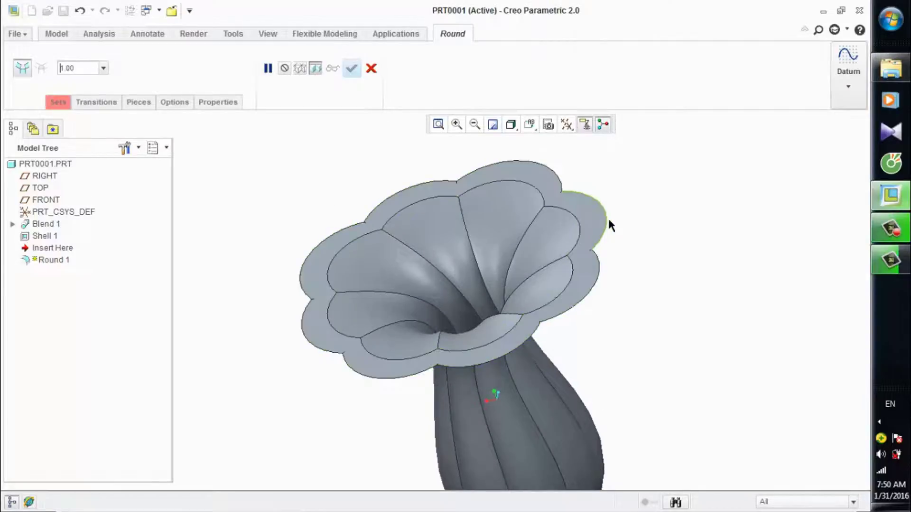
{"action": "left_click", "coordinate": [608, 217]}
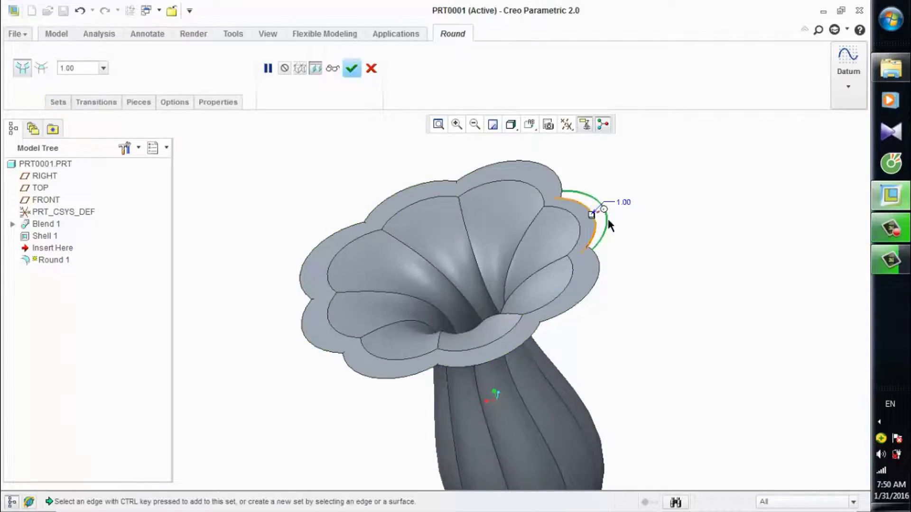
Step: Add the adjacent outer lobe edges along the upper side of the flared rim to the same round set
{"action": "middle_click_drag", "start_coordinate": [608, 219], "coordinate": [571, 268]}
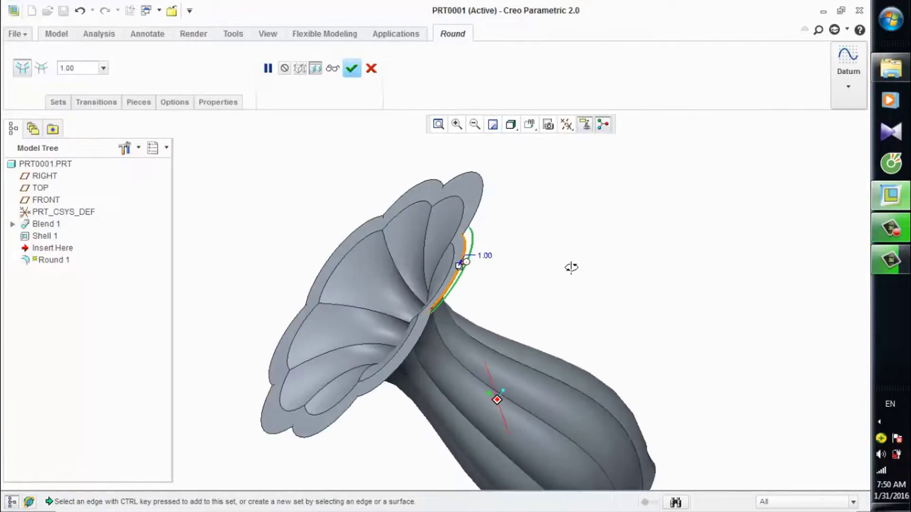
{"action": "left_click", "coordinate": [474, 212], "text": "ctrl"}
{"action": "scroll", "coordinate": [482, 191], "scroll_direction": "down", "scroll_amount": 6}
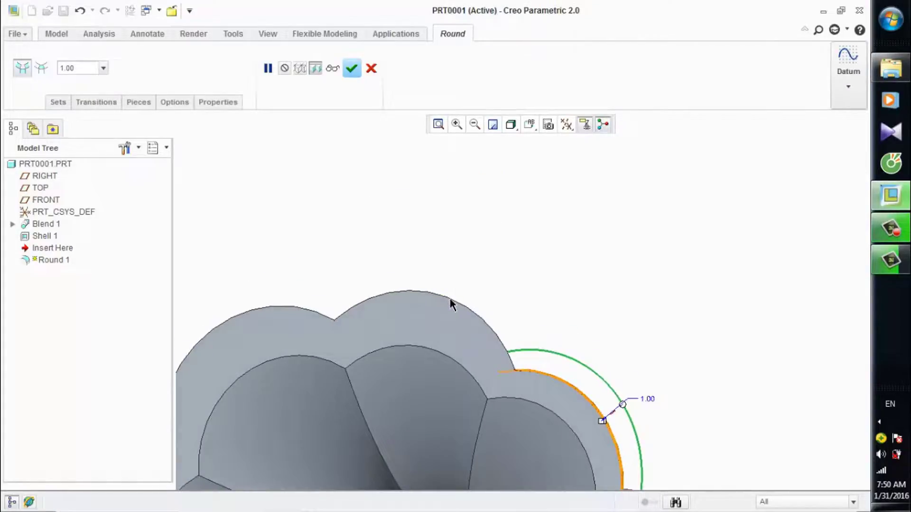
{"action": "left_click", "coordinate": [360, 312]}
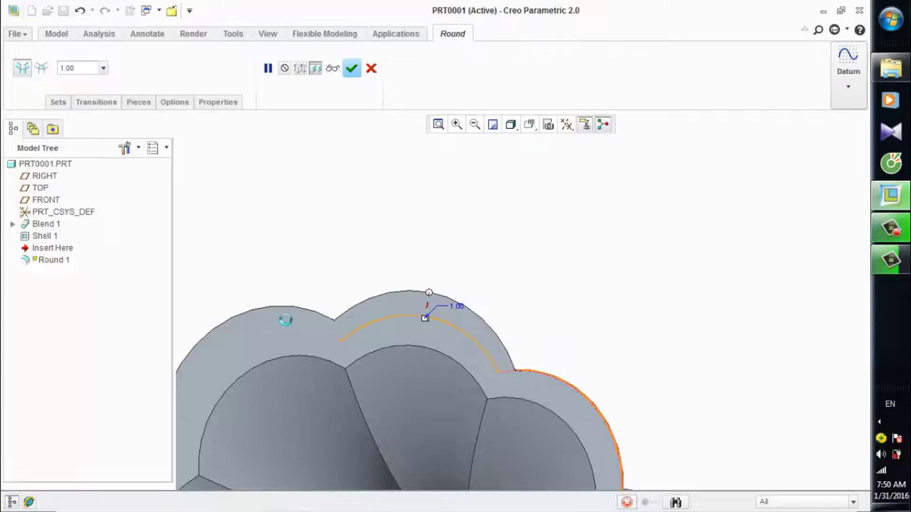
{"action": "left_click", "coordinate": [275, 306], "text": "ctrl"}
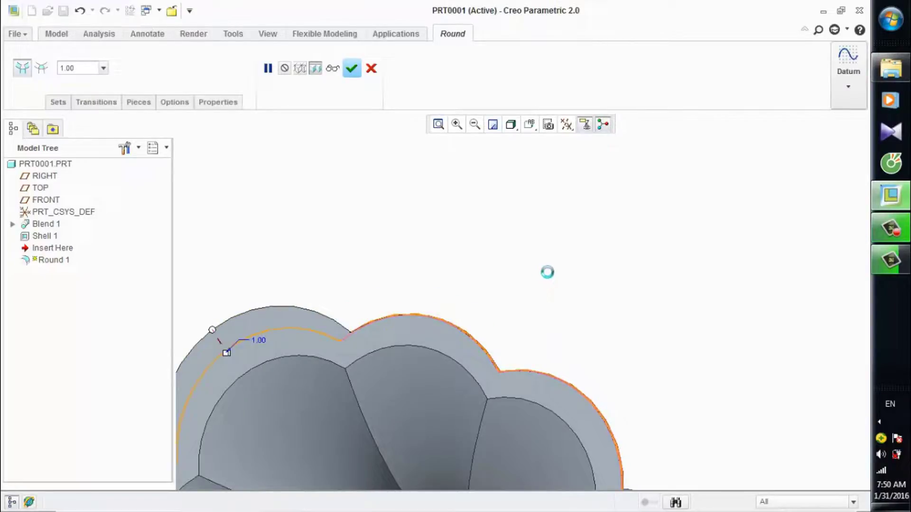
Step: Add the remaining outer lobe edges around the flared rim to the round set and accept the feature
{"action": "scroll", "coordinate": [572, 253], "scroll_direction": "up", "scroll_amount": 4}
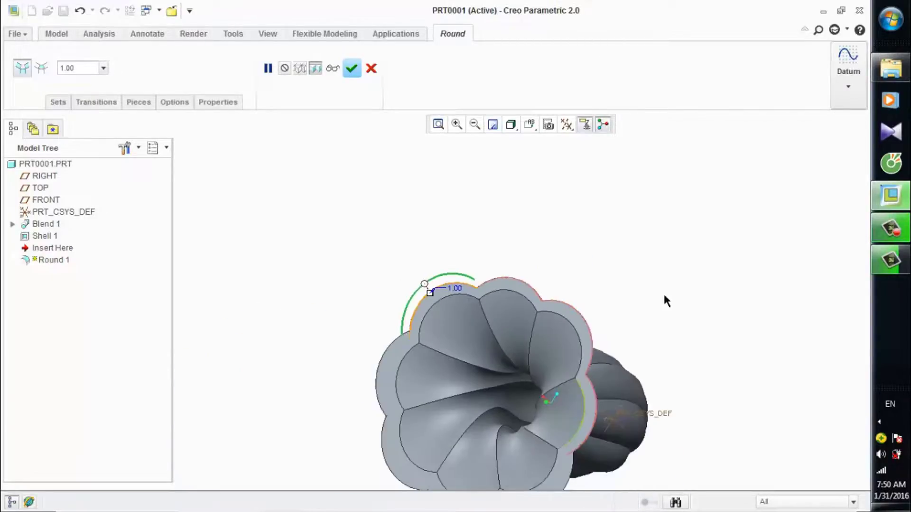
{"action": "scroll", "coordinate": [662, 301], "scroll_direction": "up", "scroll_amount": 2}
{"action": "scroll", "coordinate": [616, 357], "scroll_direction": "down", "scroll_amount": 2}
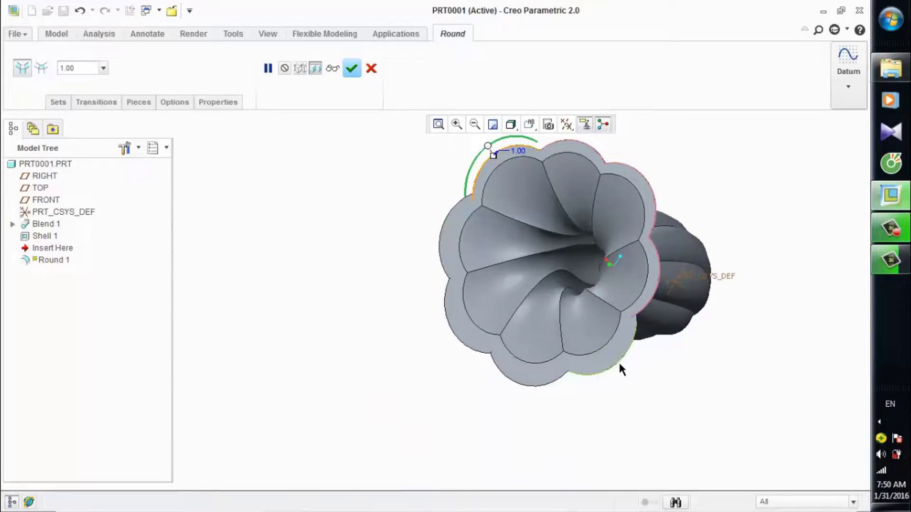
{"action": "left_click", "coordinate": [620, 362], "text": "ctrl"}
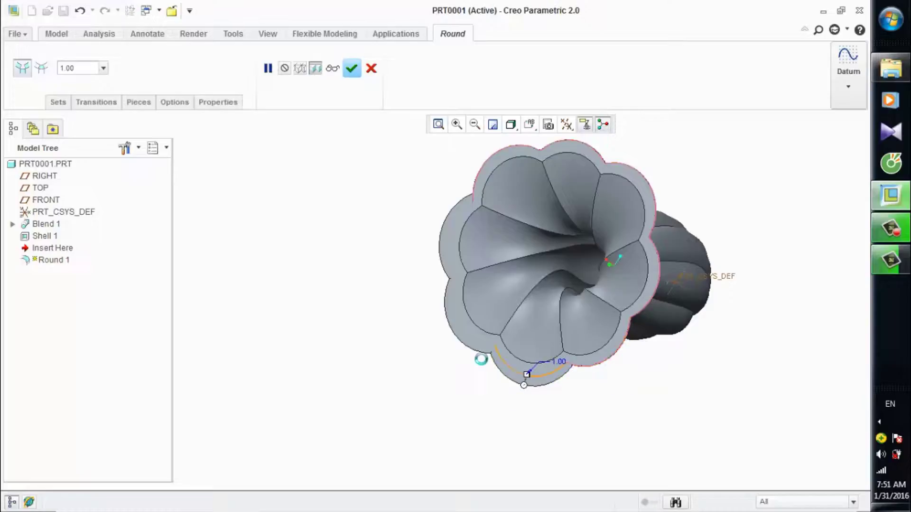
{"action": "left_click", "coordinate": [478, 356]}
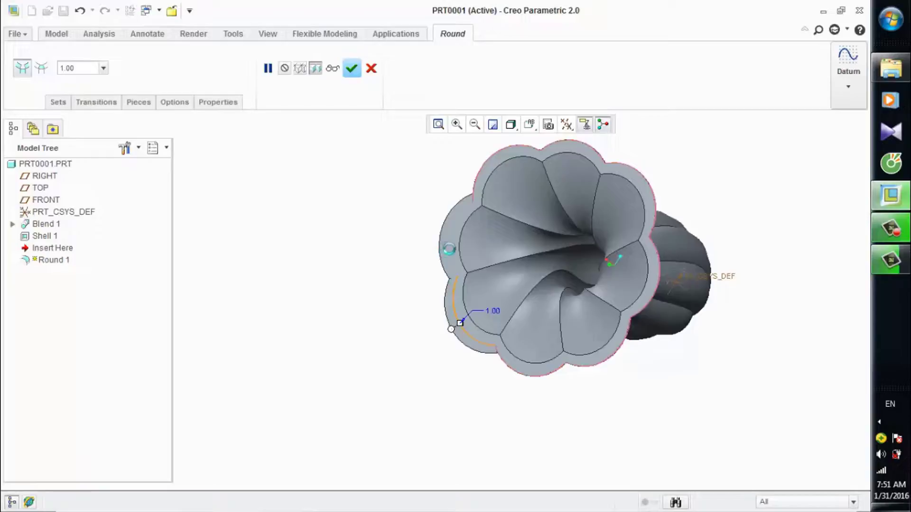
{"action": "left_click", "coordinate": [440, 242]}
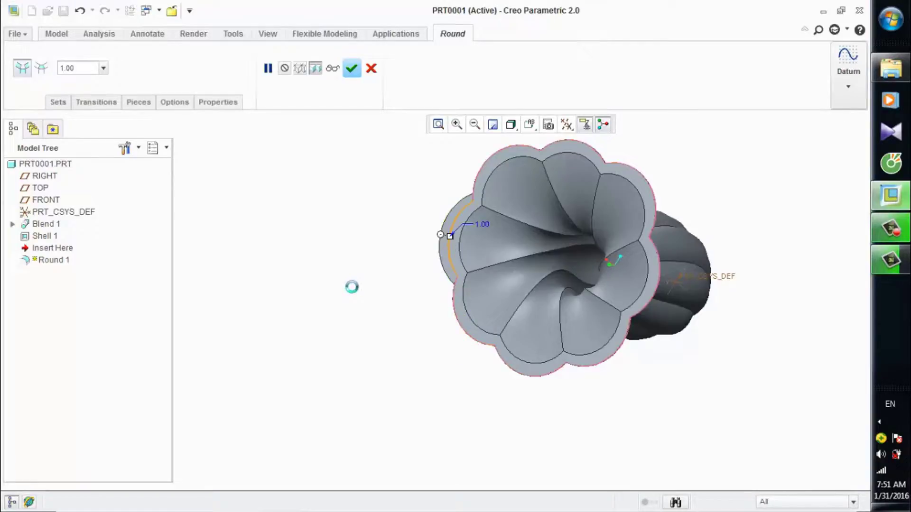
{"action": "left_click", "coordinate": [353, 69]}
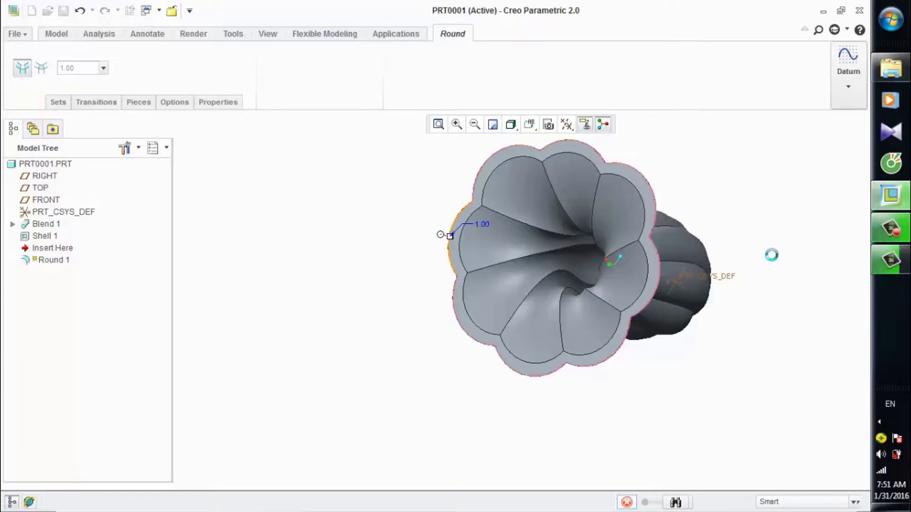
{"action": "scroll", "coordinate": [691, 349], "scroll_direction": "down", "scroll_amount": 3}
{"action": "middle_click_drag", "start_coordinate": [691, 349], "coordinate": [669, 295]}
{"action": "scroll", "coordinate": [728, 228], "scroll_direction": "up", "scroll_amount": 2}
{"action": "middle_click_drag", "start_coordinate": [689, 420], "coordinate": [685, 388], "text": "shift"}
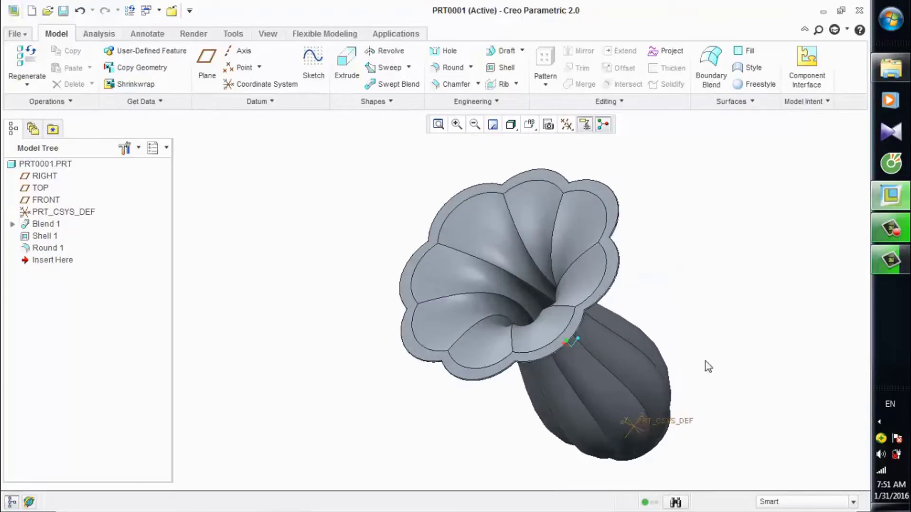